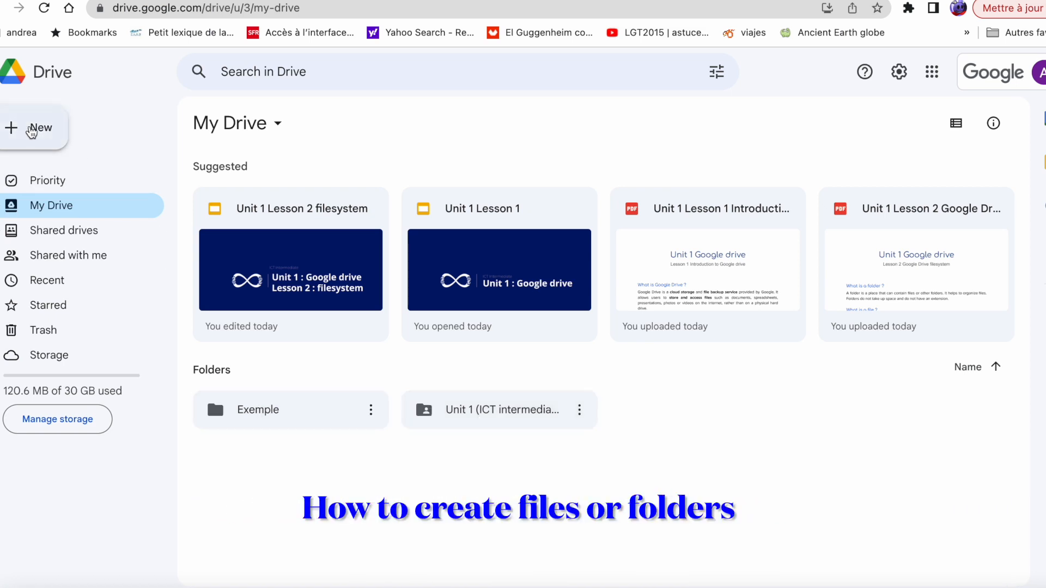
# Create a folder named 'new folder' in My Drive
pyautogui.click(32, 131)
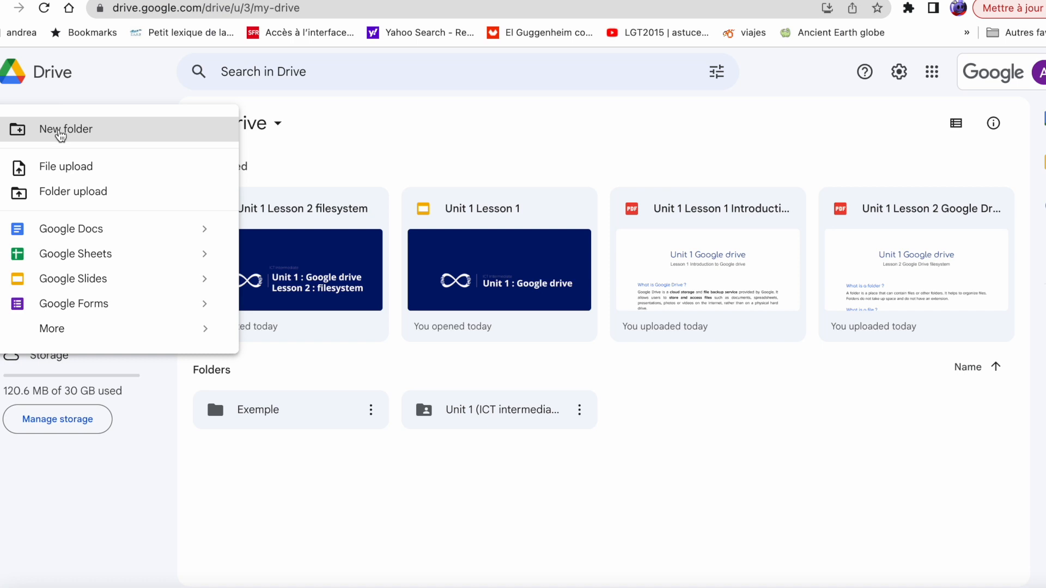
pyautogui.click(61, 135)
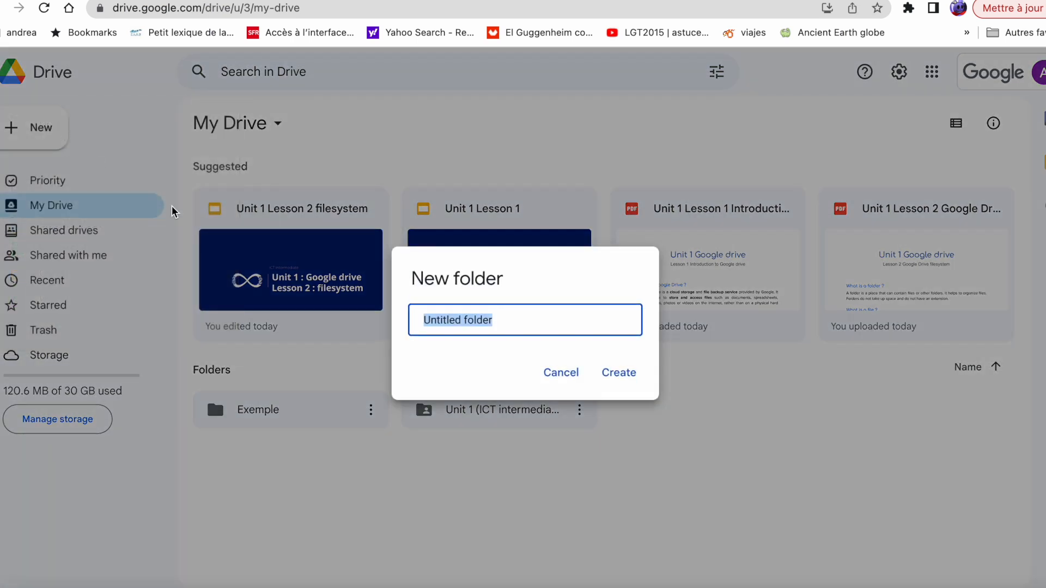
pyautogui.write('nw')
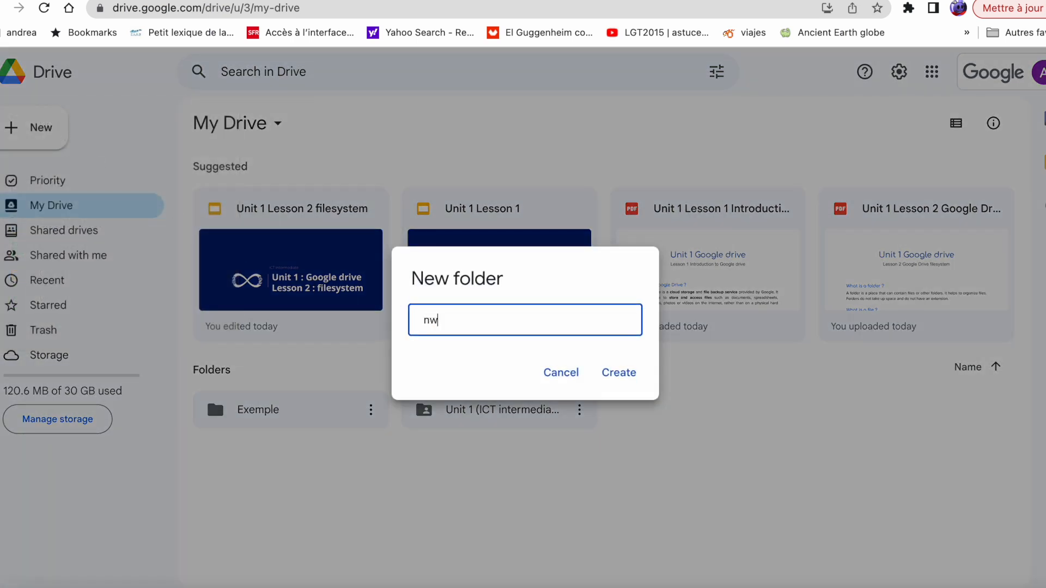
pyautogui.write('ew folder')
pyautogui.press('Return')
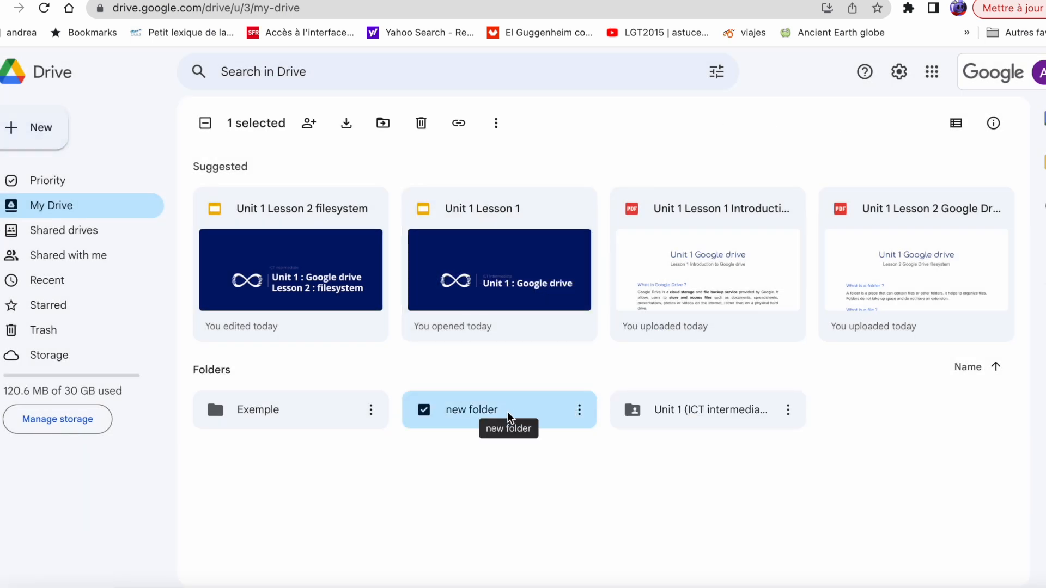
# Open 'new folder' and create a blank Google Docs document inside it
pyautogui.doubleClick(508, 418)
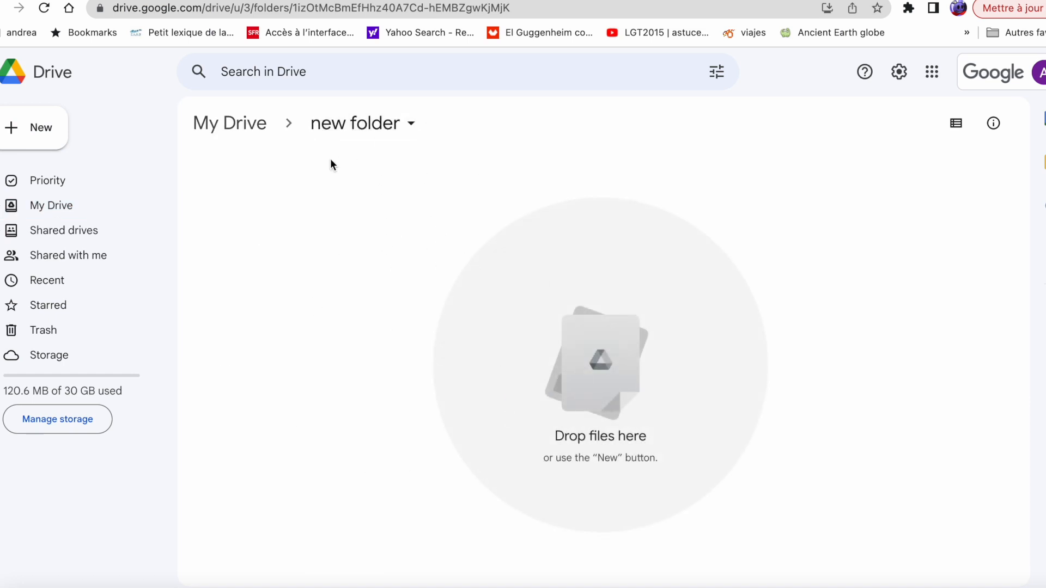
pyautogui.click(40, 139)
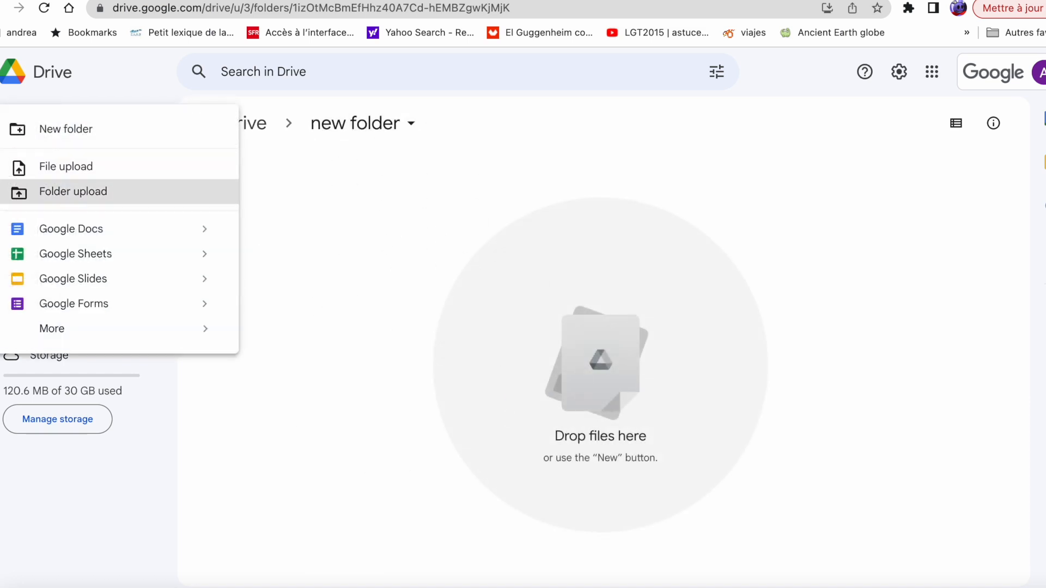
pyautogui.click(91, 234)
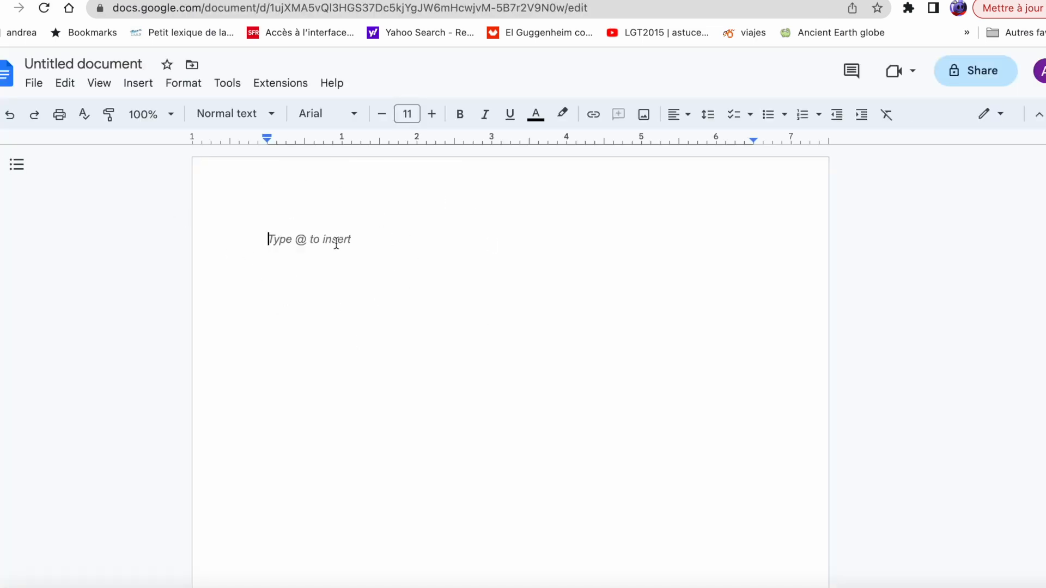
# Title the untitled document 'new docs', then navigate back up to My Drive in the Drive tab
pyautogui.click(112, 61)
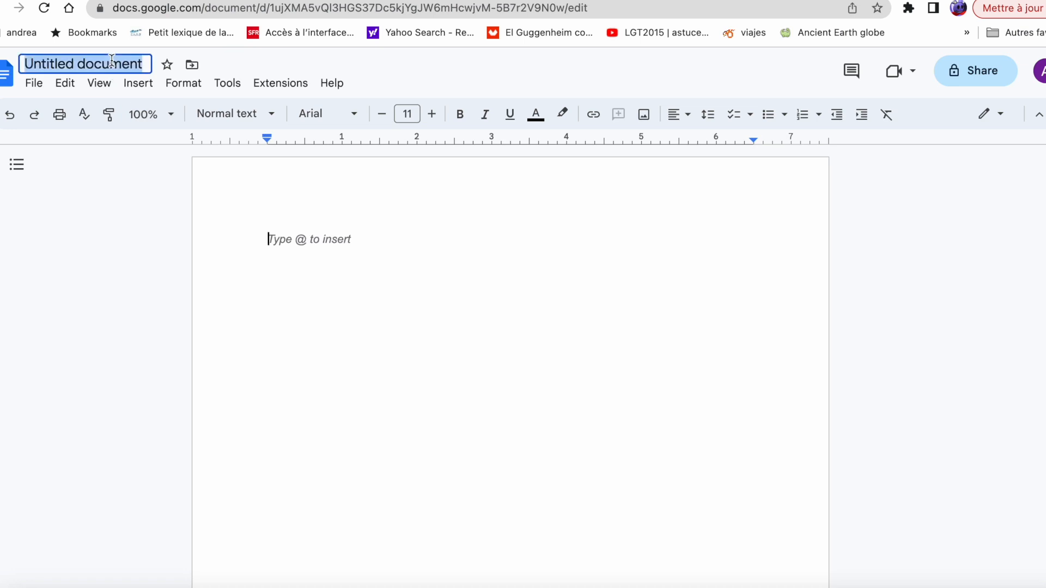
pyautogui.write('new docs')
pyautogui.press('Return')
pyautogui.click(163, 0)
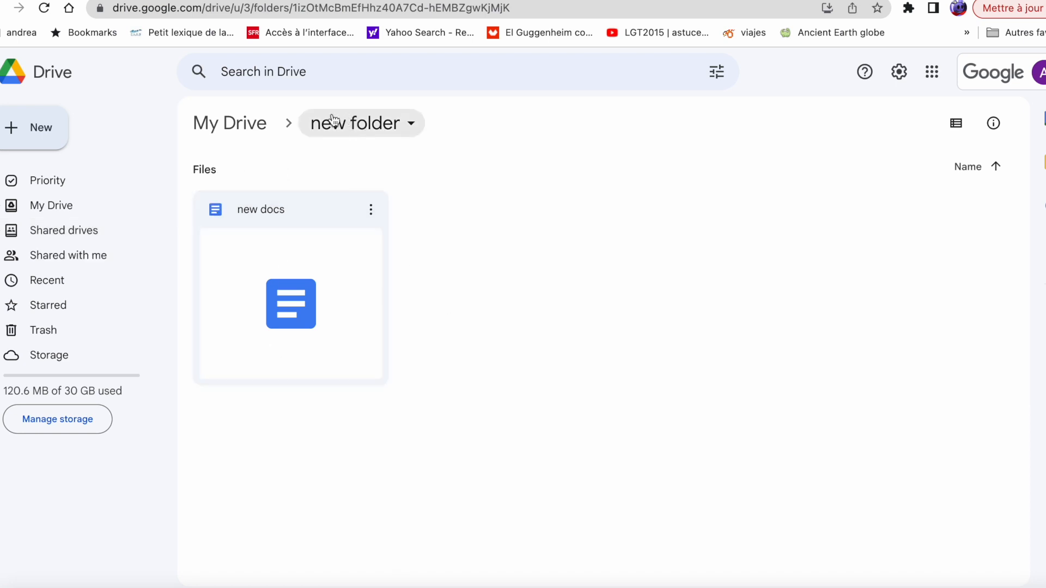
pyautogui.click(255, 137)
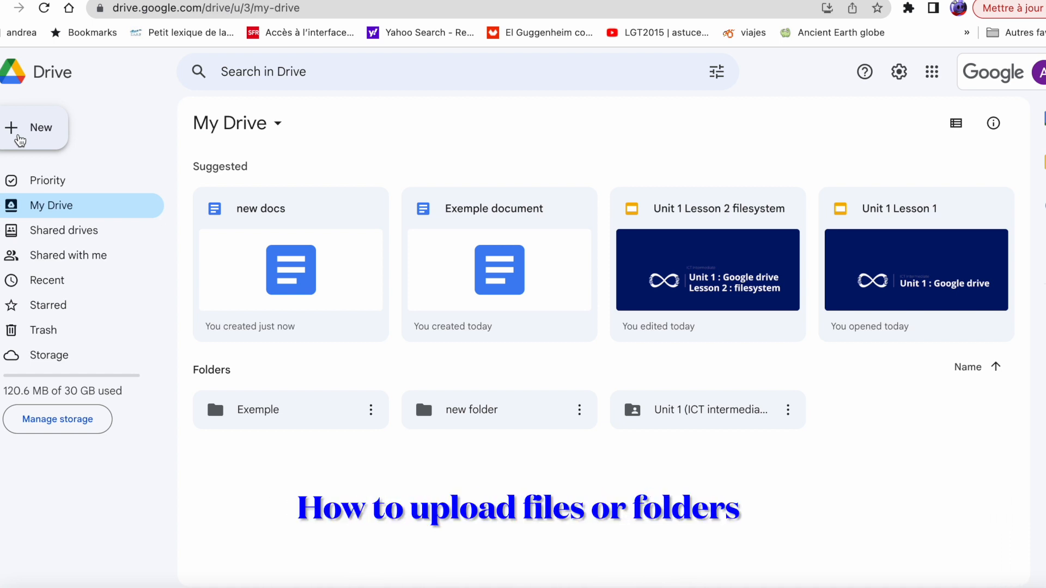
# Upload 'Unit 1 .jpg' from the computer's Unit 1 folder into My Drive
pyautogui.click(20, 140)
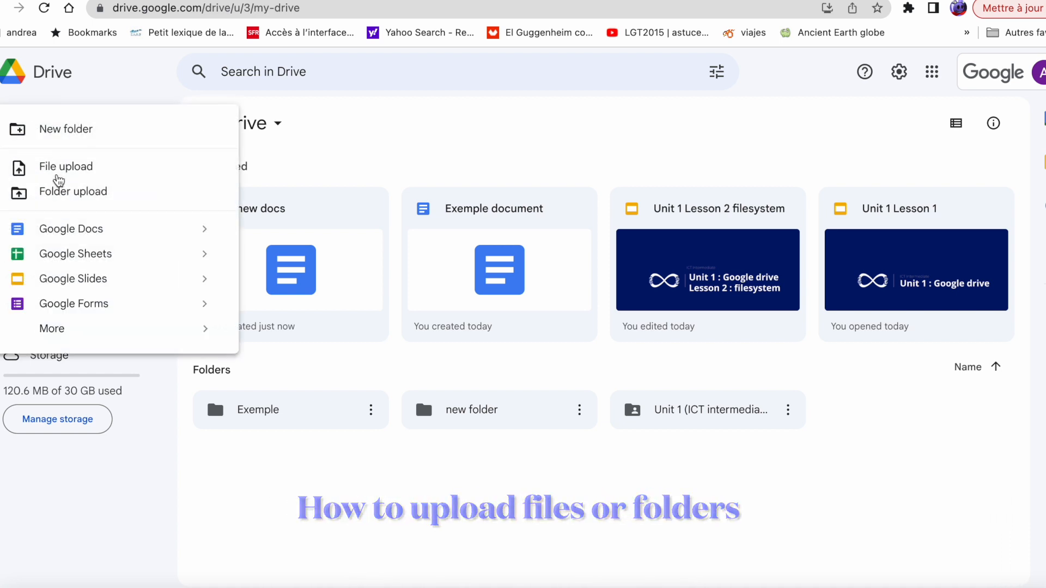
pyautogui.click(59, 177)
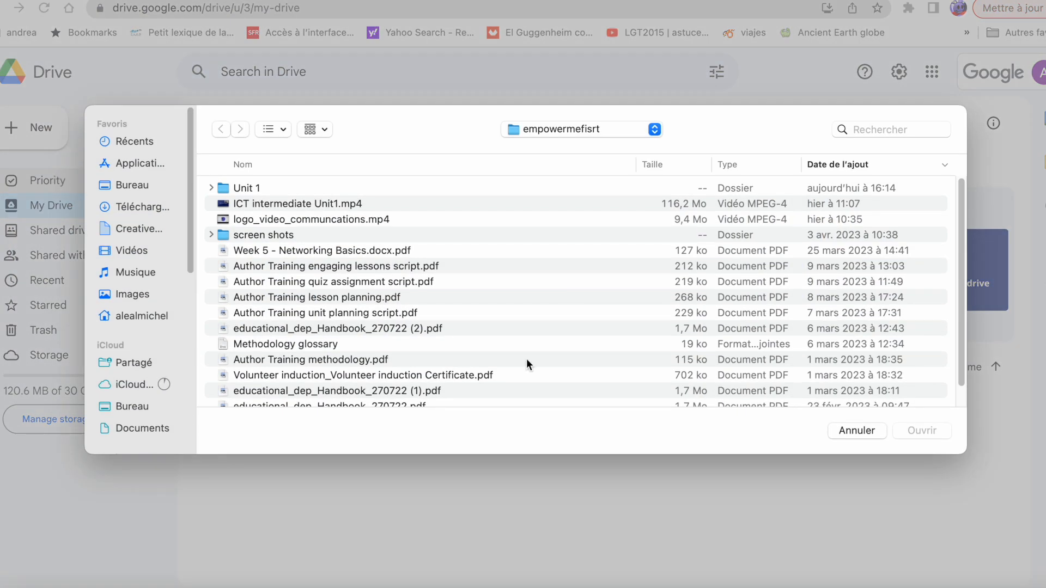
pyautogui.doubleClick(221, 187)
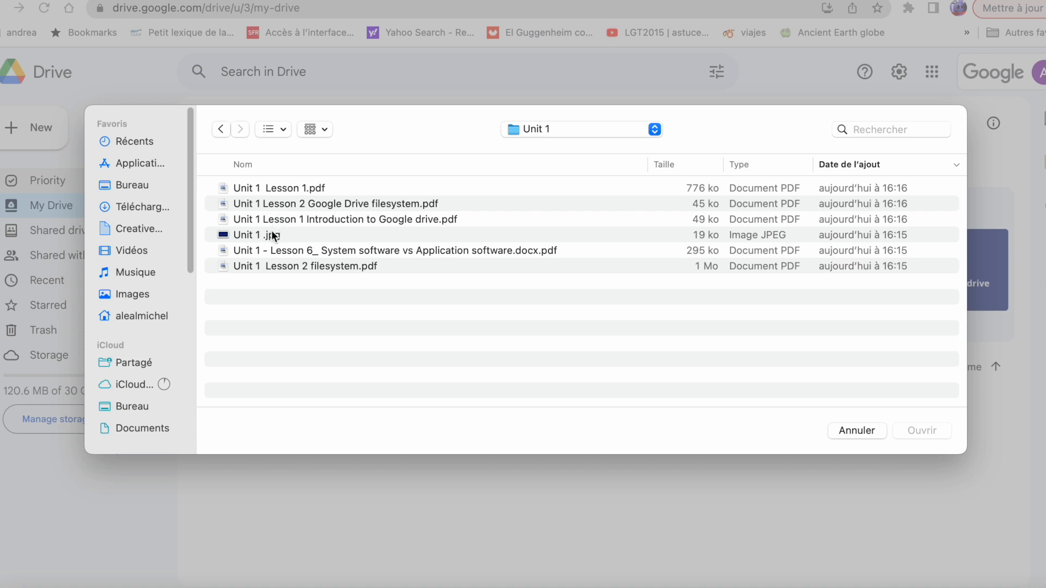
pyautogui.click(274, 236)
pyautogui.click(922, 430)
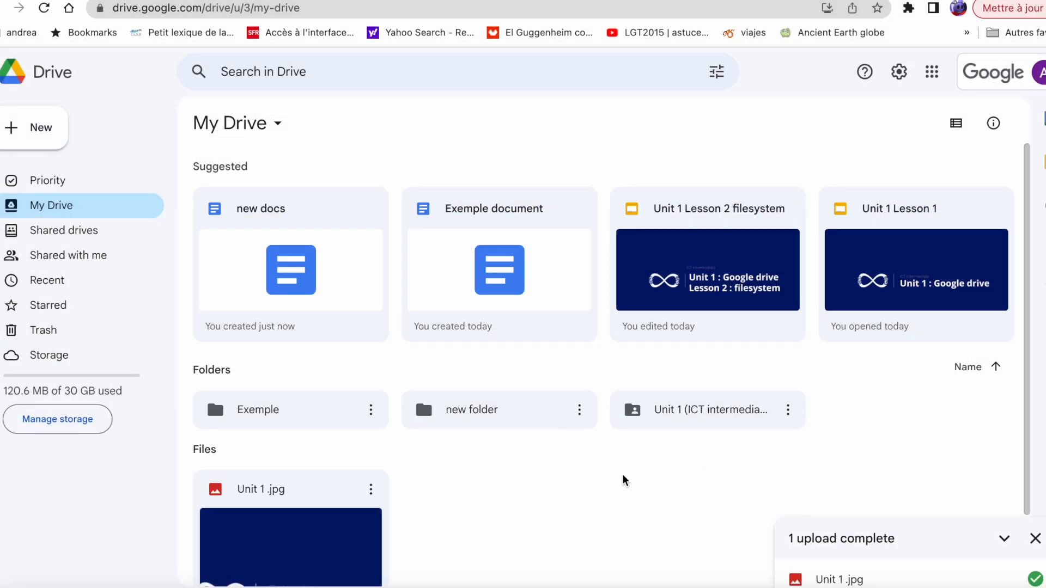
pyautogui.scroll(-2, 381, 502)
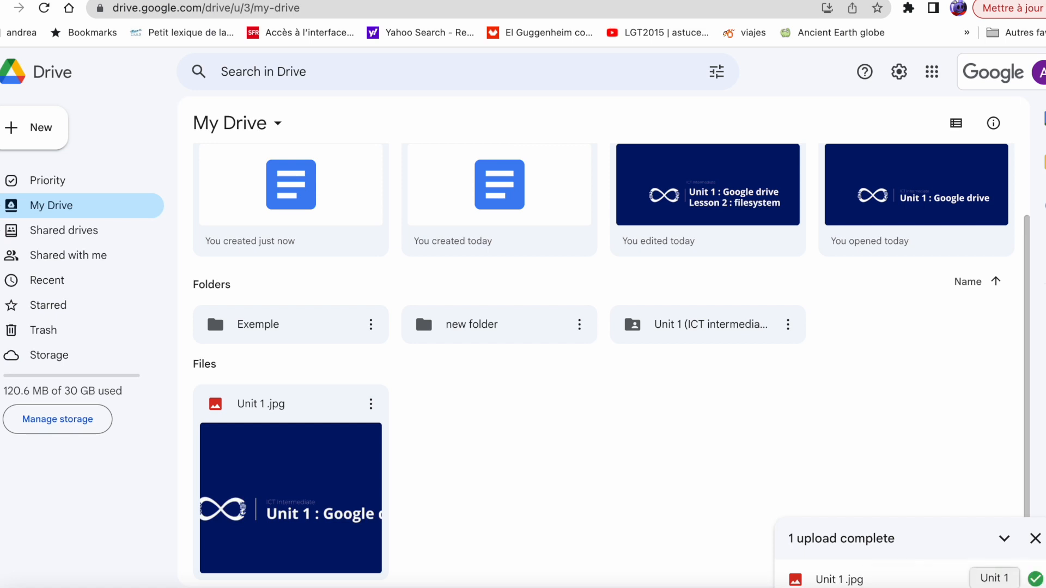
# Drag 'Unit 1 .jpg' from Finder onto My Drive, replacing the existing file as version 2
pyautogui.click(994, 587)
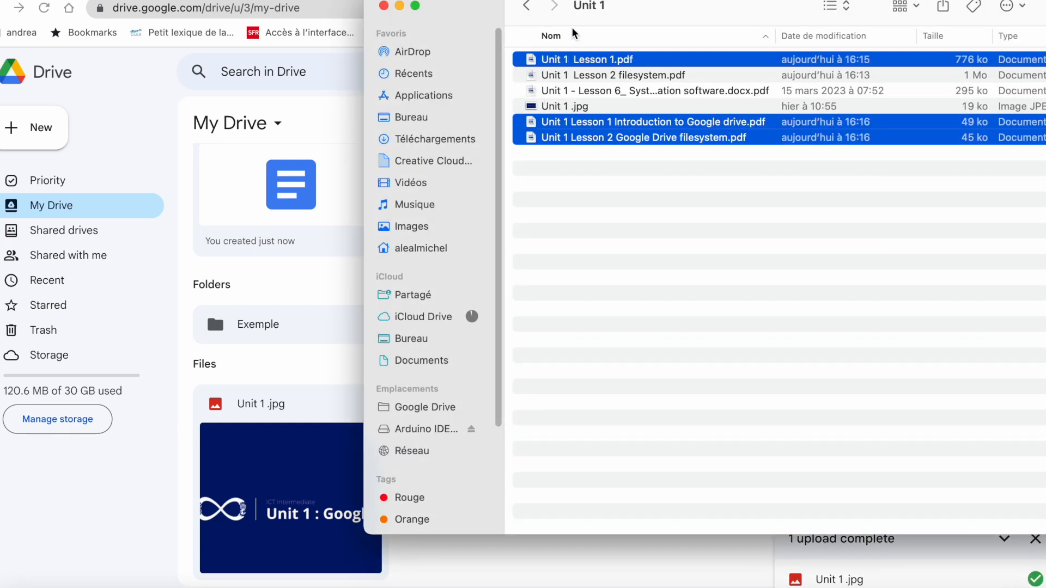
pyautogui.moveTo(656, 16); pyautogui.dragTo(920, 65)
pyautogui.click(797, 157)
pyautogui.moveTo(797, 158); pyautogui.dragTo(475, 472)
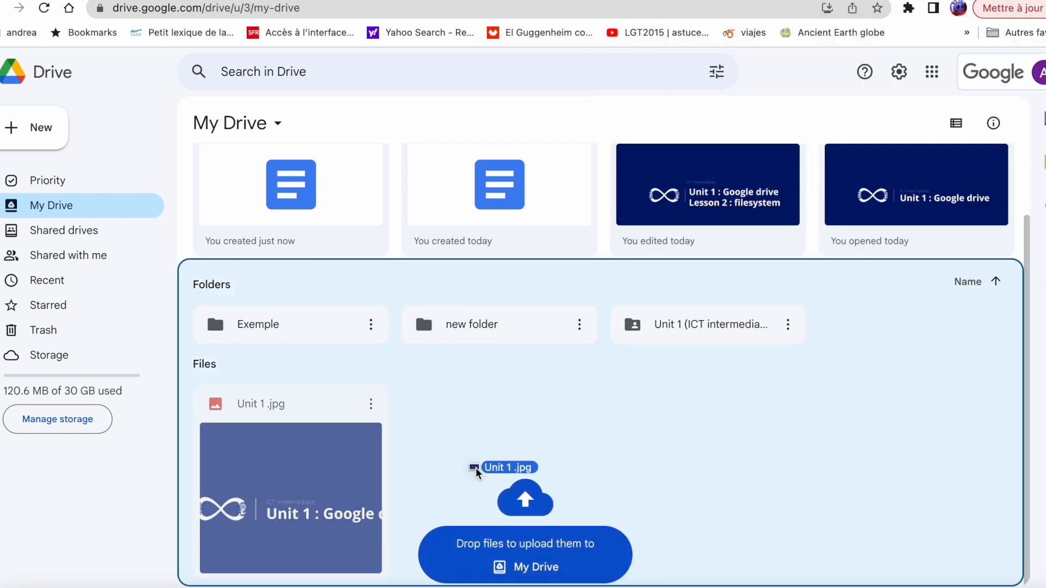
pyautogui.moveTo(475, 472); pyautogui.dragTo(475, 472)
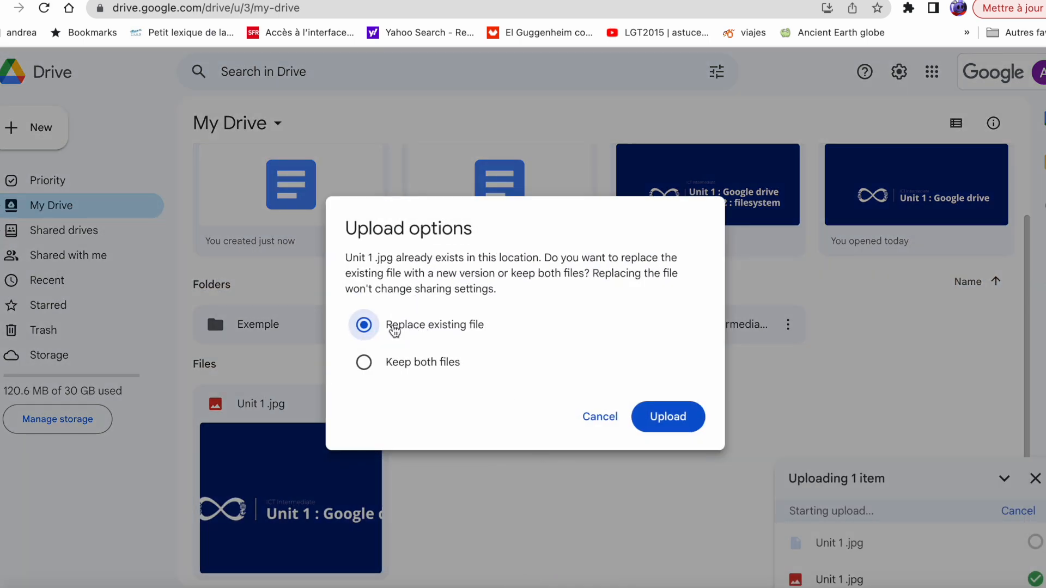
pyautogui.click(667, 418)
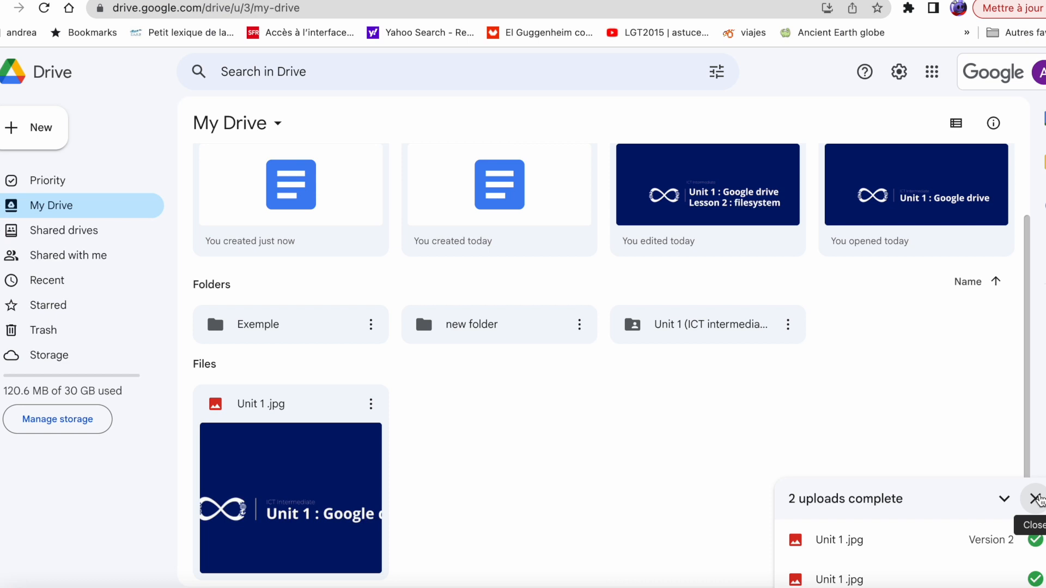
# Move 'Unit 1 .jpg' into 'new folder' via the Move dialog, then drag 'new folder' onto Exemple
pyautogui.click(1036, 499)
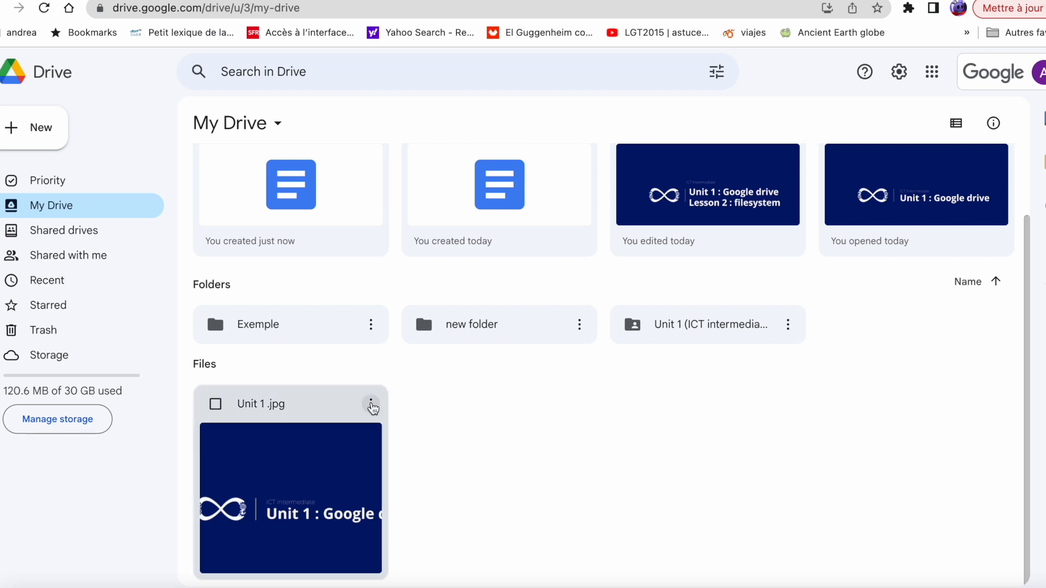
pyautogui.click(370, 406)
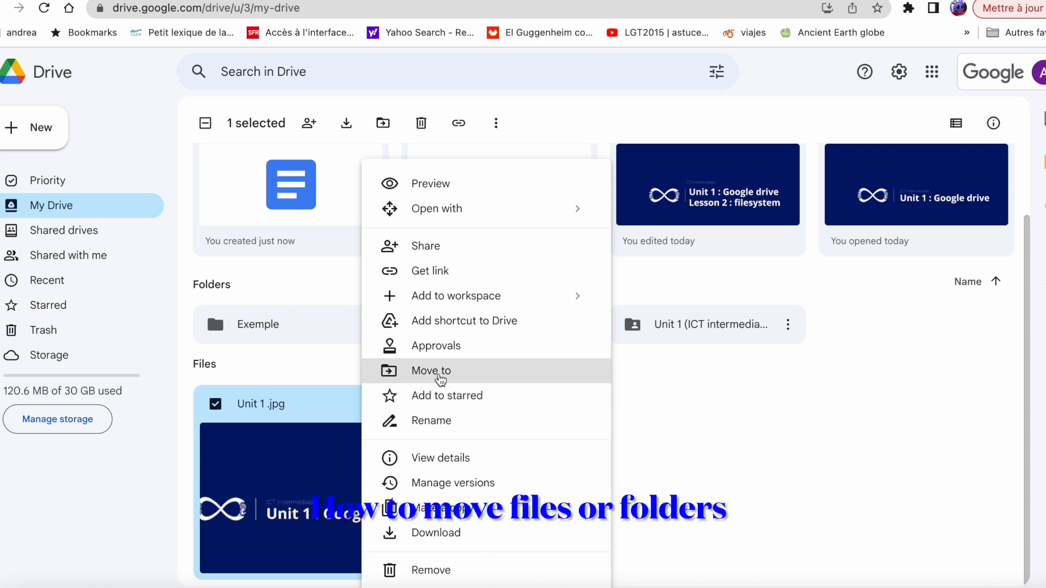
pyautogui.click(440, 378)
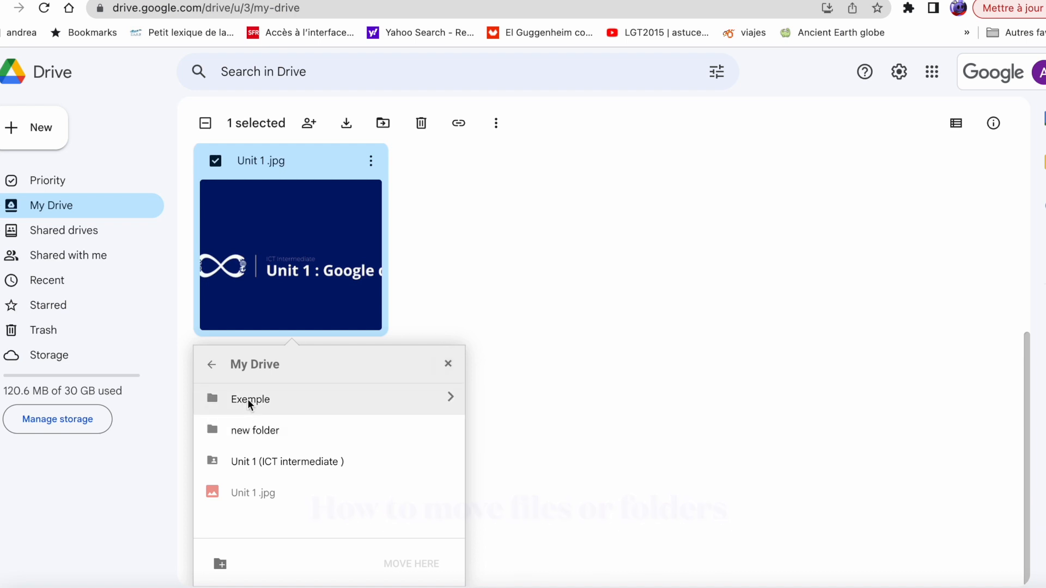
pyautogui.click(248, 431)
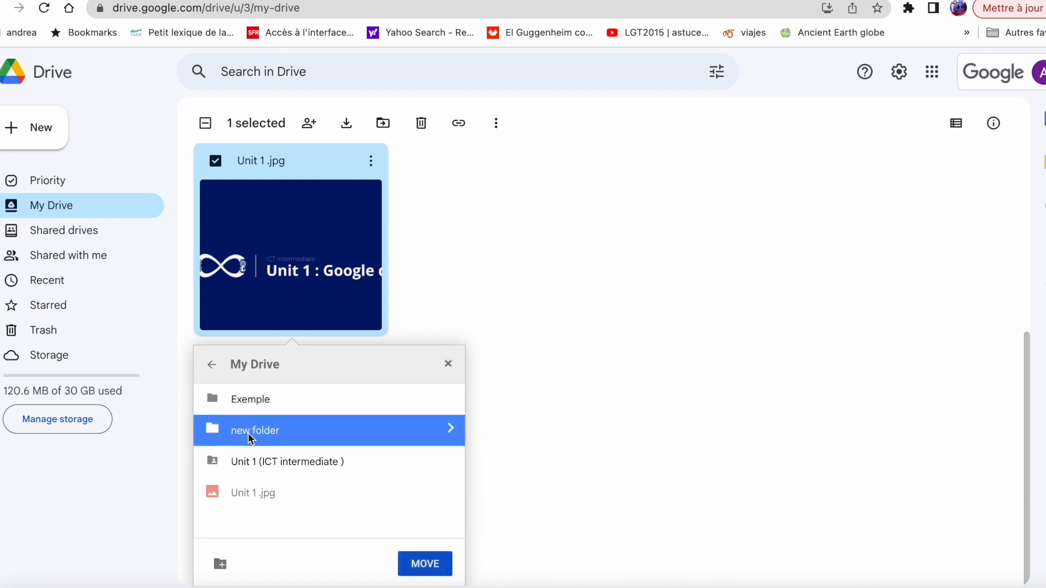
pyautogui.click(425, 564)
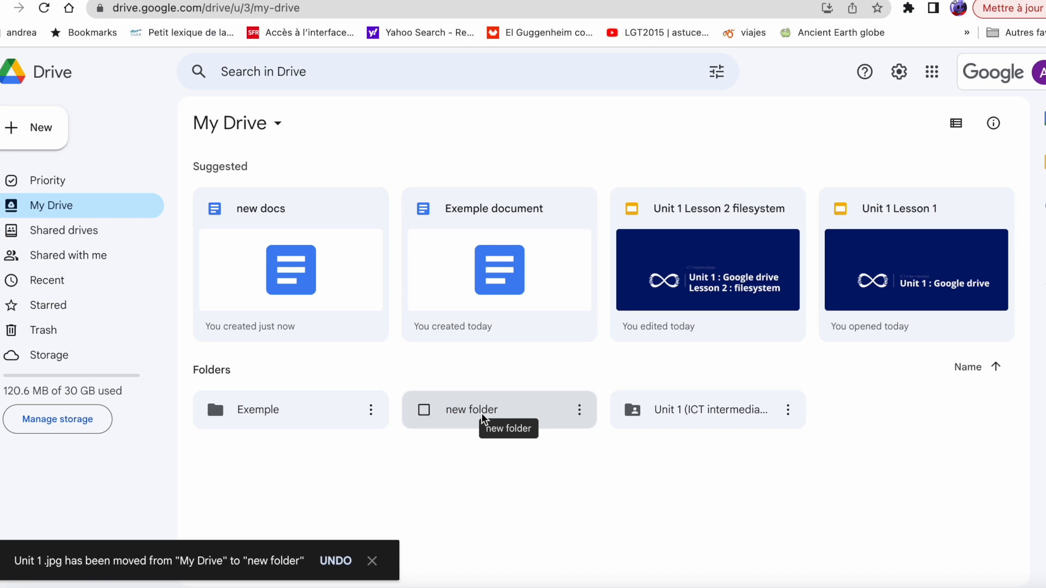
pyautogui.click(515, 415)
pyautogui.moveTo(516, 419); pyautogui.dragTo(275, 415)
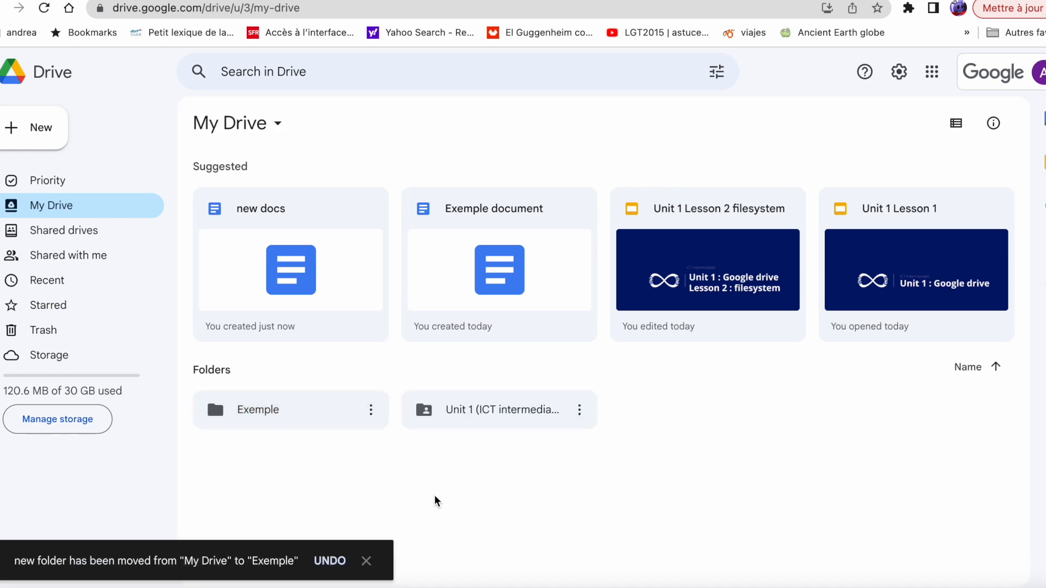
# Open the Exemple folder and make a copy of Exemple document
pyautogui.doubleClick(289, 409)
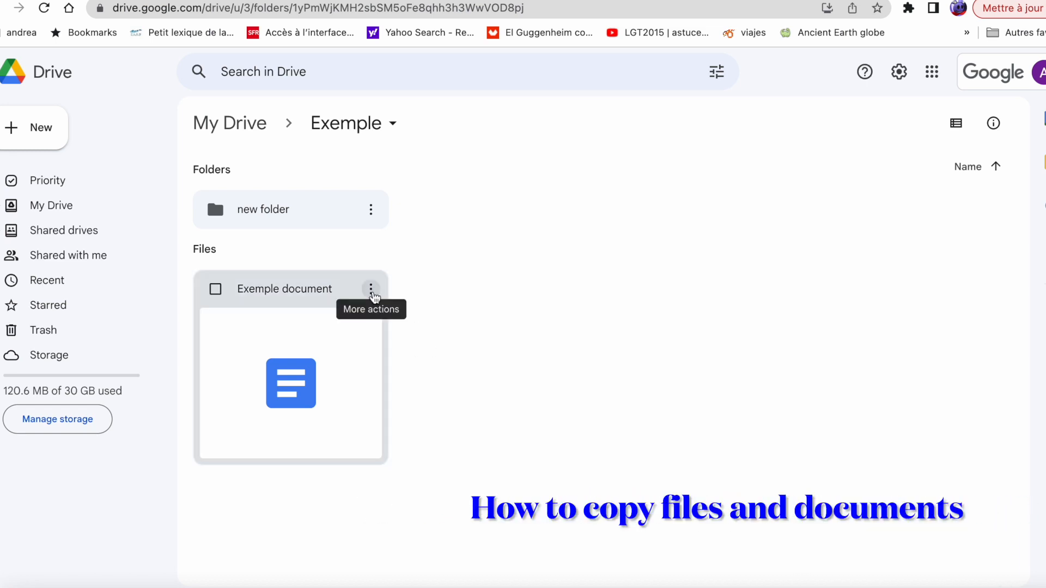
pyautogui.click(372, 292)
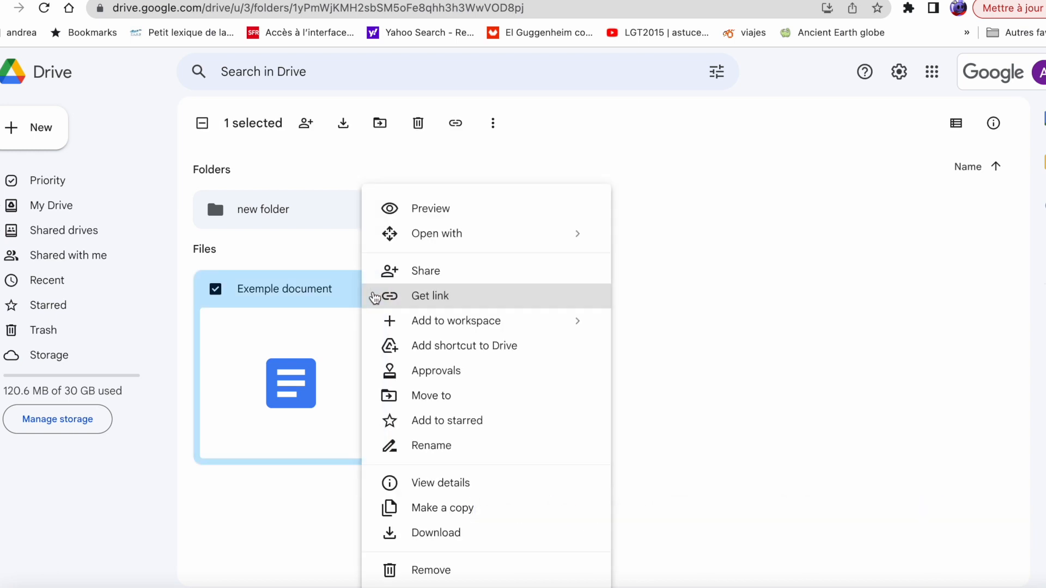
pyautogui.click(485, 510)
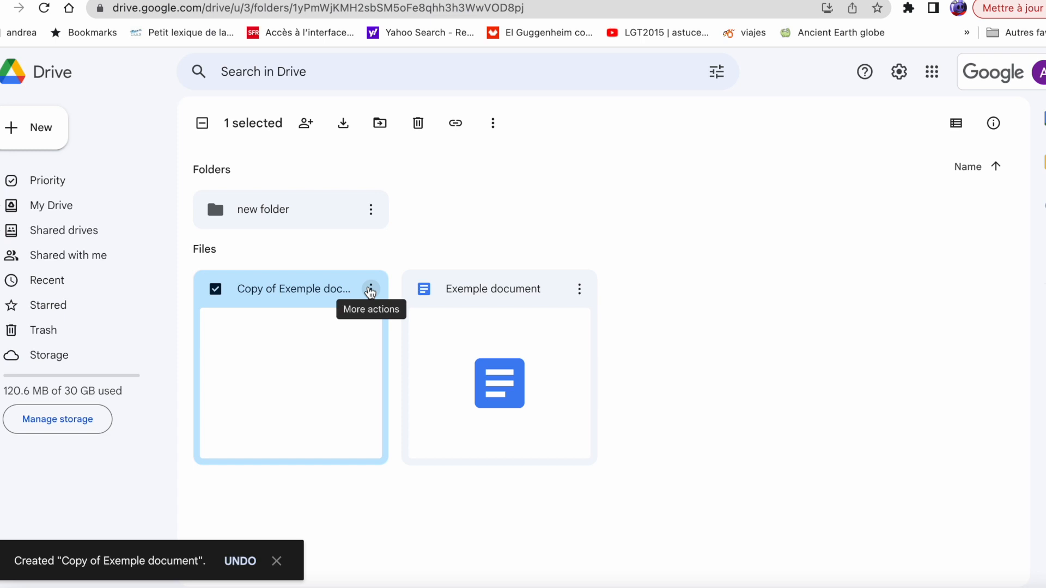
pyautogui.click(370, 289)
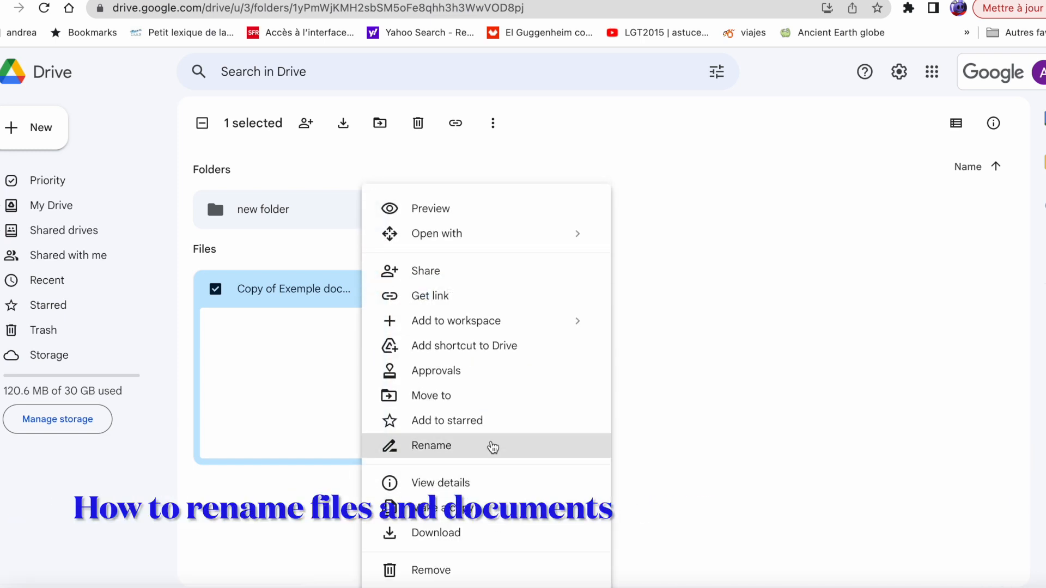
# Replace the name 'Copy of Exemple document' with 'exemple2' and confirm
pyautogui.click(493, 446)
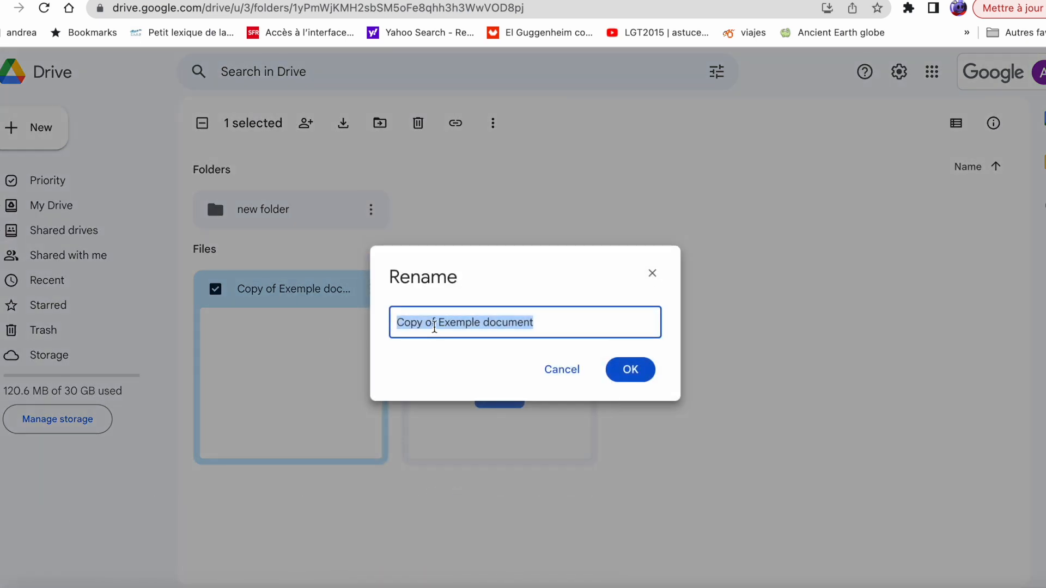
pyautogui.click(436, 322)
pyautogui.moveTo(564, 323); pyautogui.dragTo(368, 331)
pyautogui.write('exemple2')
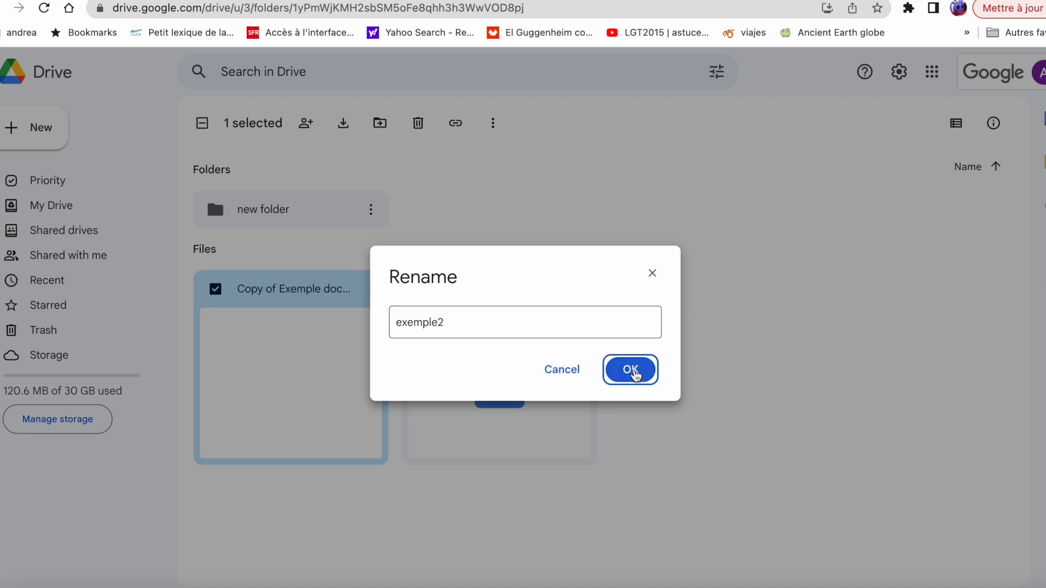
pyautogui.click(633, 370)
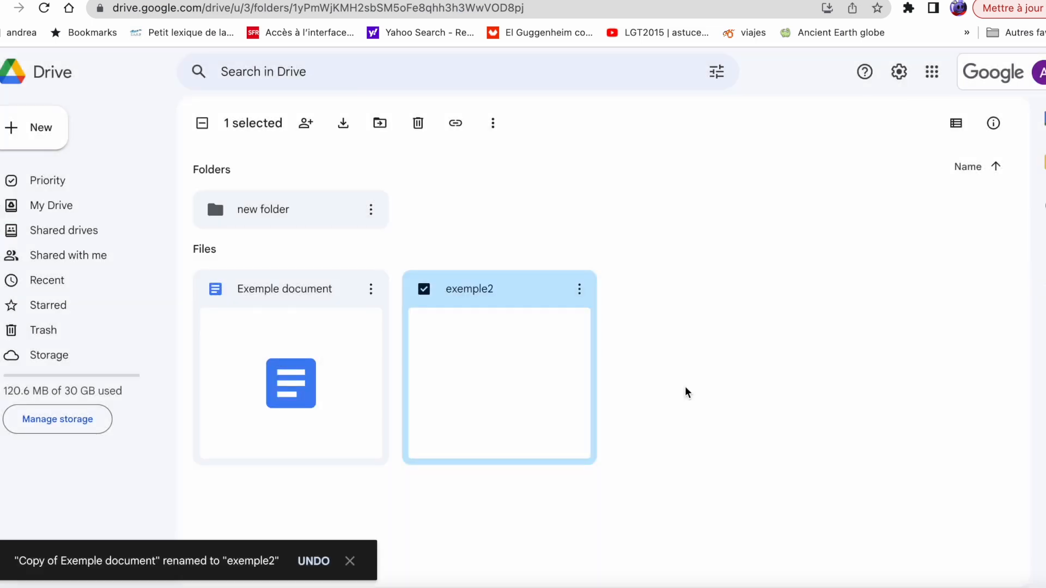
# Remove exemple2 and confirm moving it to the trash
pyautogui.click(579, 290)
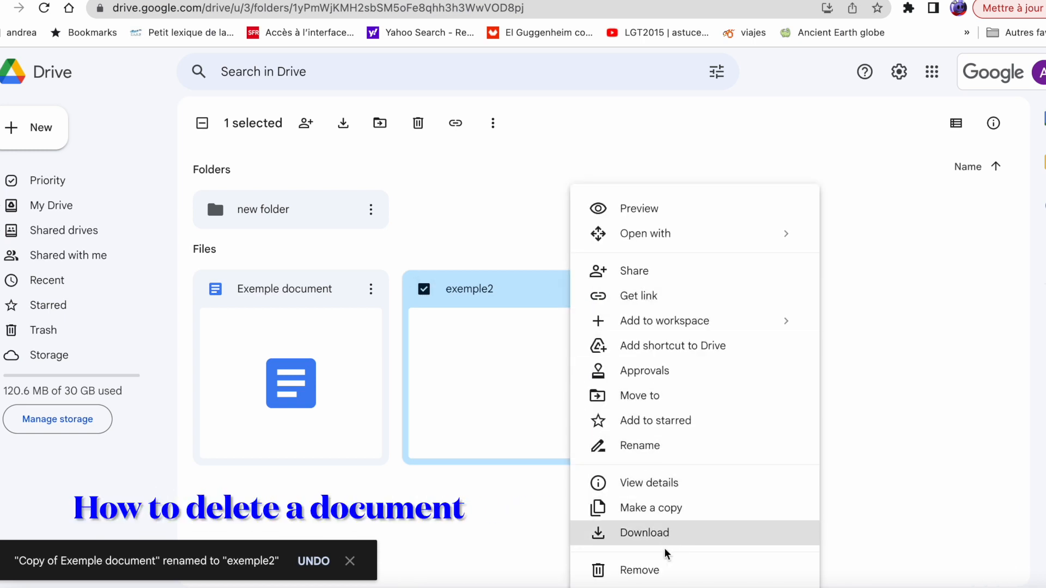
pyautogui.click(660, 573)
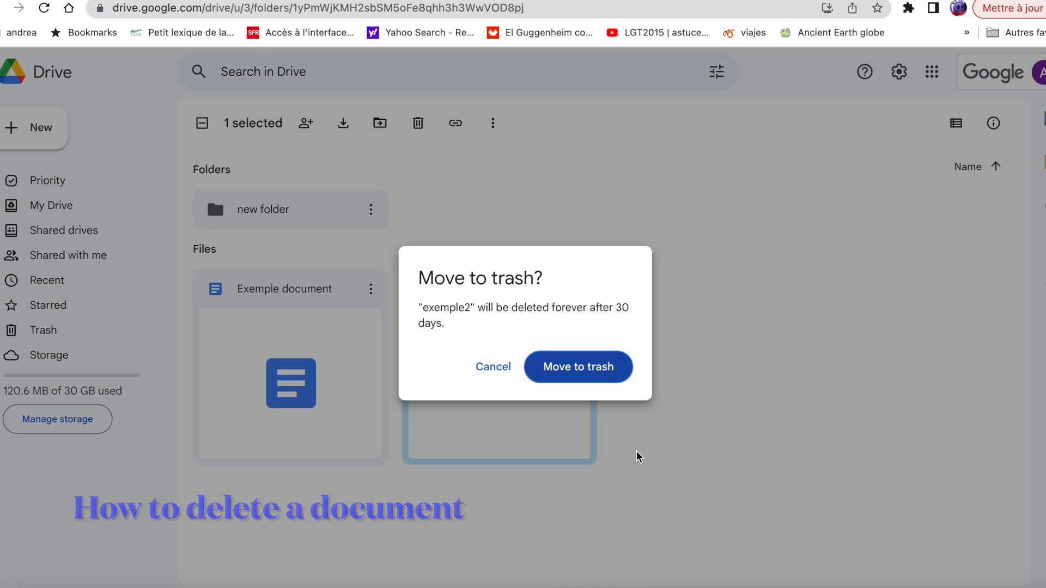
pyautogui.click(596, 368)
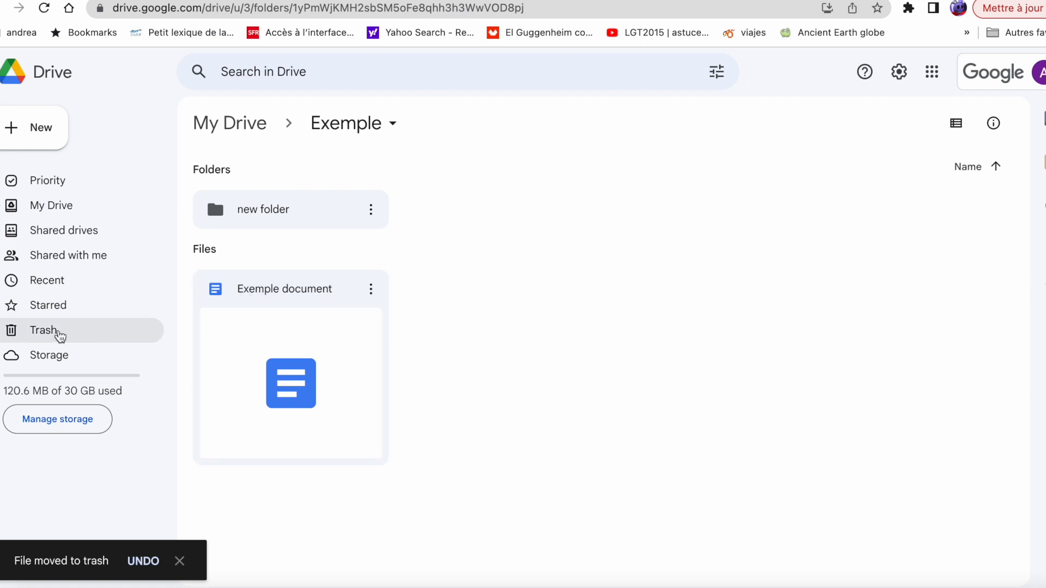
# Restore exemple2 from Trash, then reopen the Exemple folder from My Drive
pyautogui.click(57, 332)
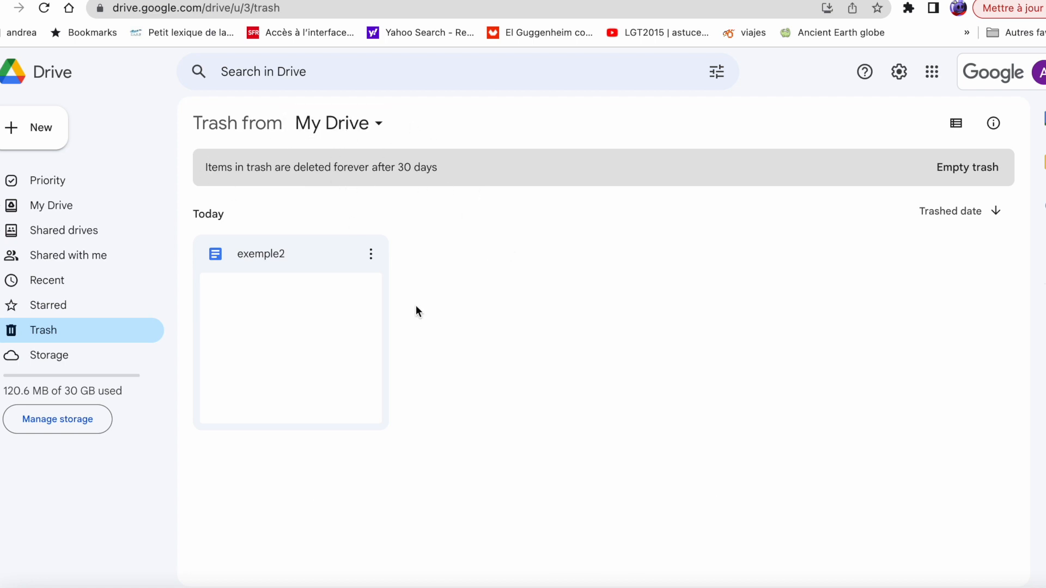
pyautogui.click(371, 256)
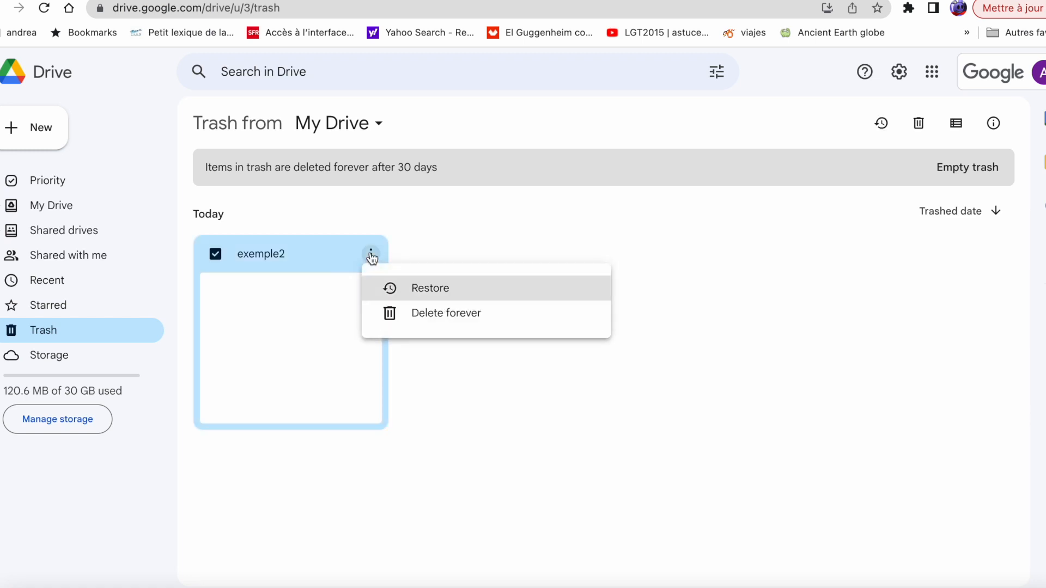
pyautogui.click(431, 289)
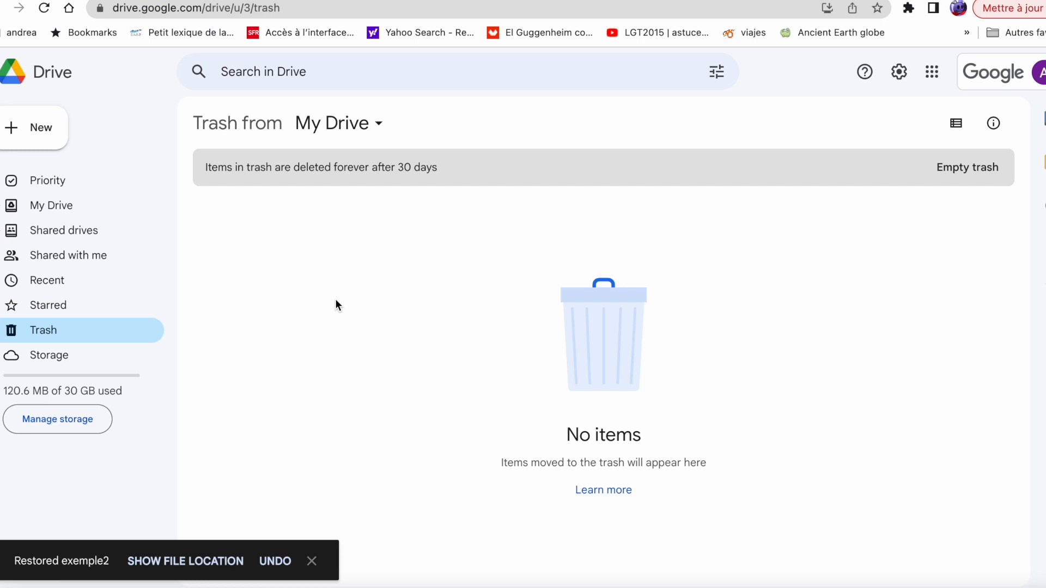
pyautogui.click(55, 205)
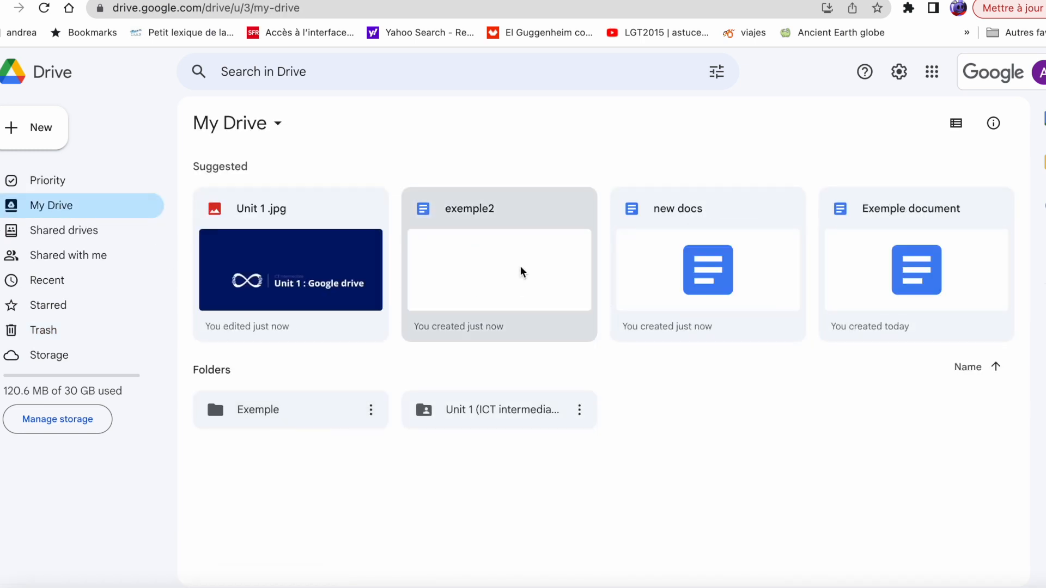
pyautogui.doubleClick(277, 415)
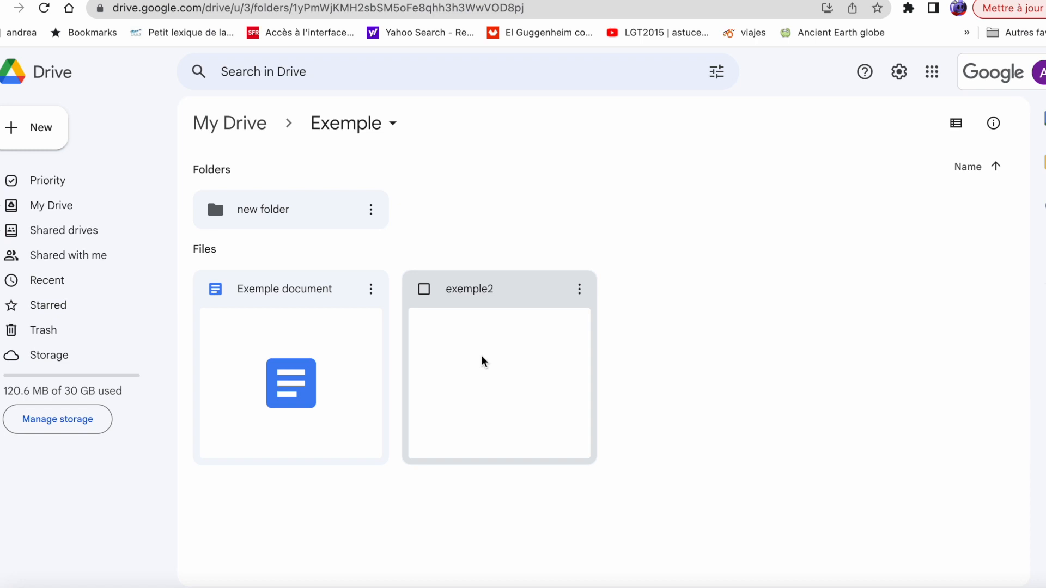
# Add the contact's e-mail address as an Editor in exemple2's sharing settings
pyautogui.click(579, 292)
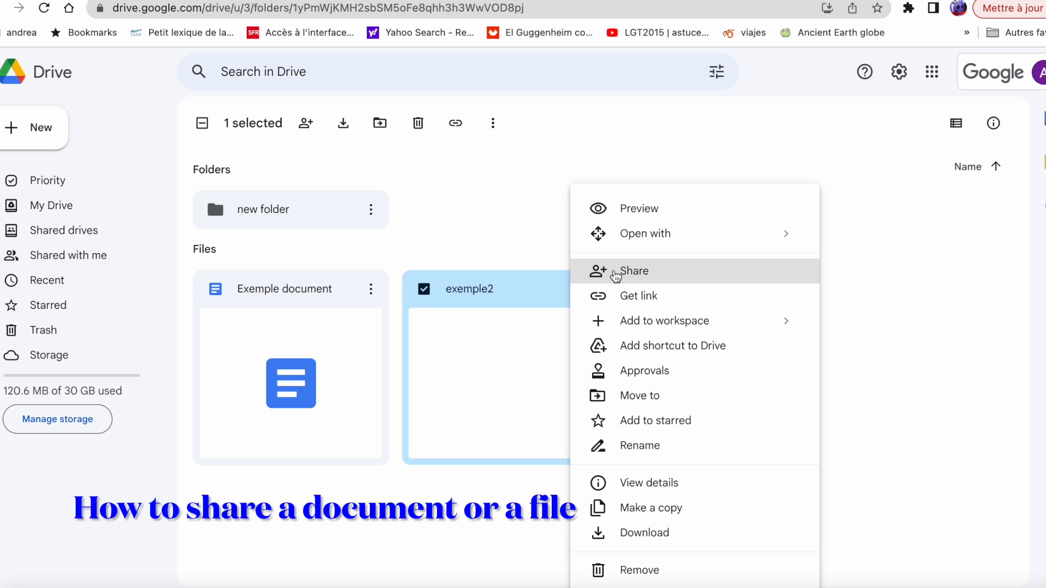
pyautogui.click(616, 272)
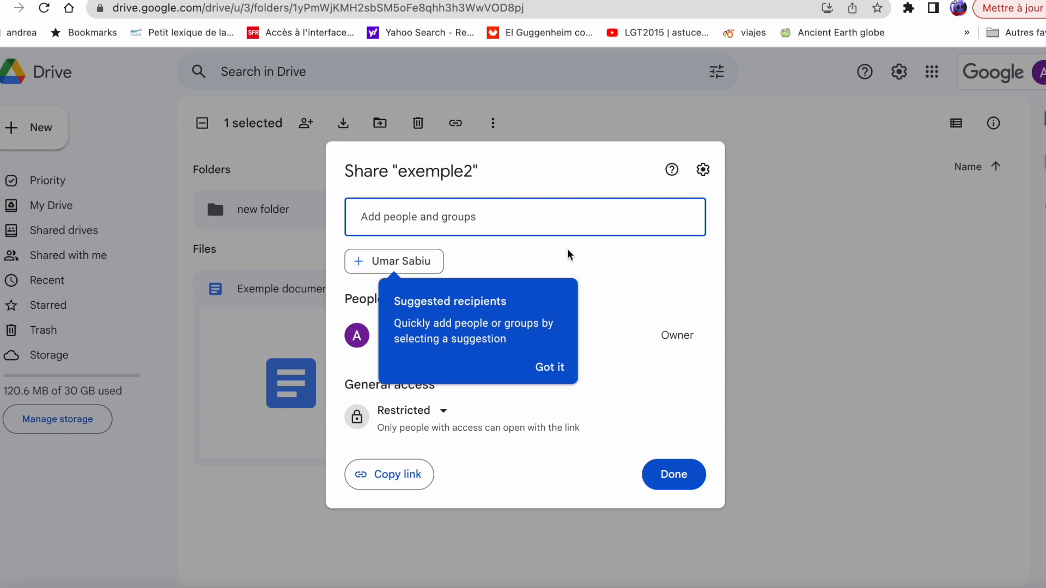
pyautogui.click(548, 207)
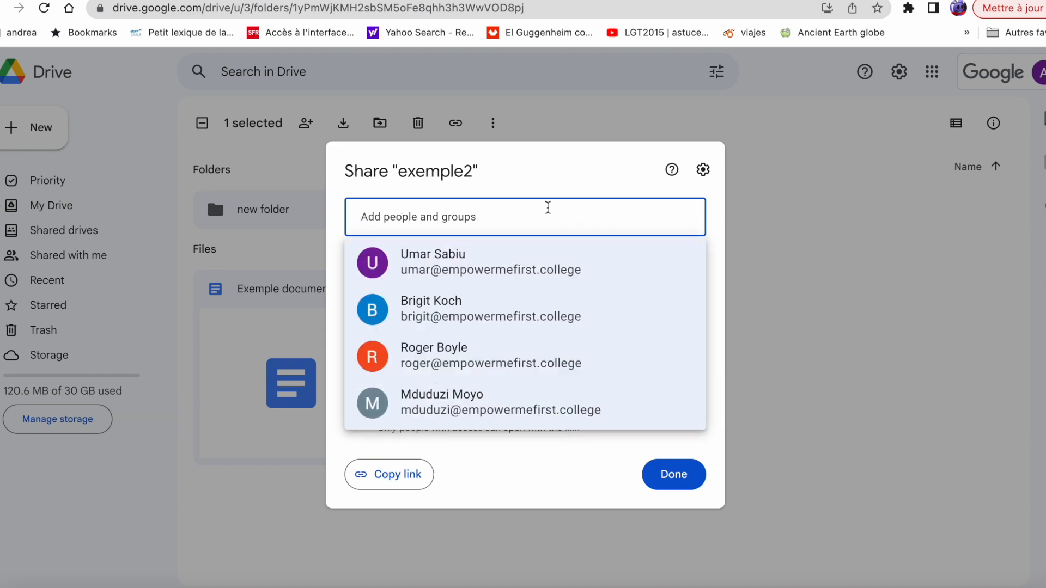
pyautogui.click(517, 275)
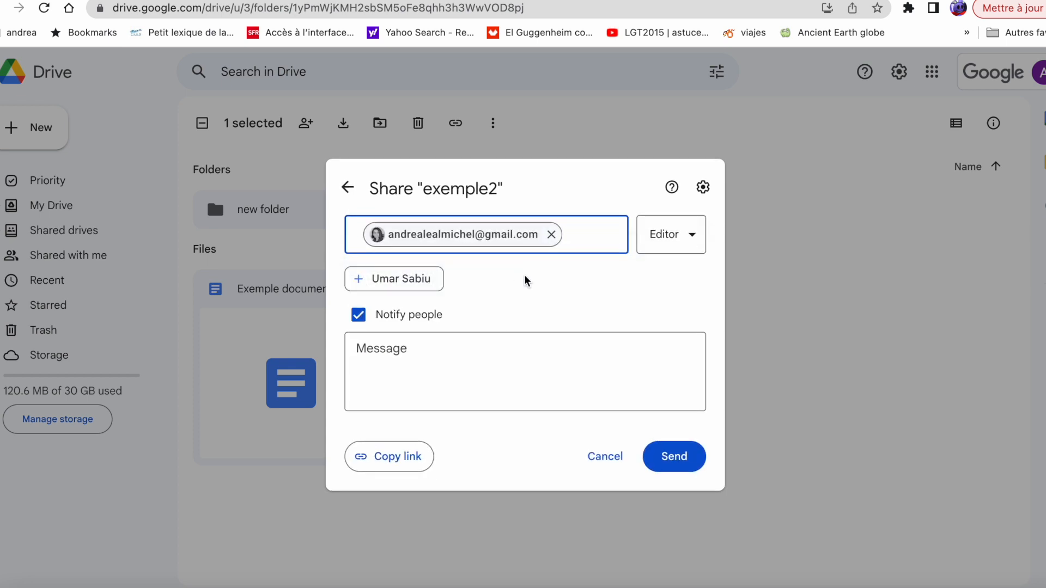
pyautogui.click(691, 234)
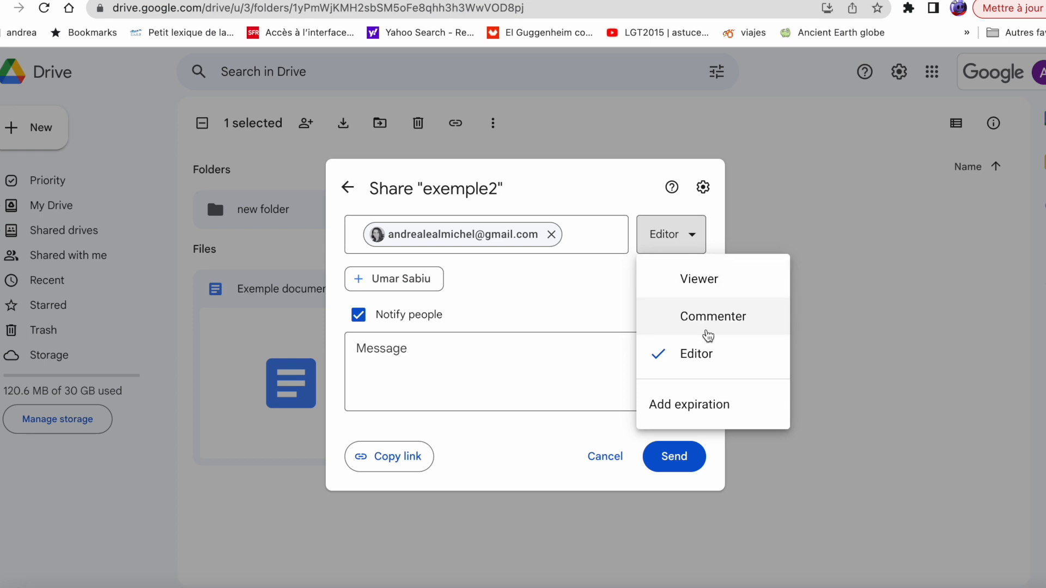
pyautogui.click(394, 366)
# Paste the greeting message, send the invitation and confirm sharing outside the organisation
pyautogui.write('Hello, I am sharing this document, Greetings')
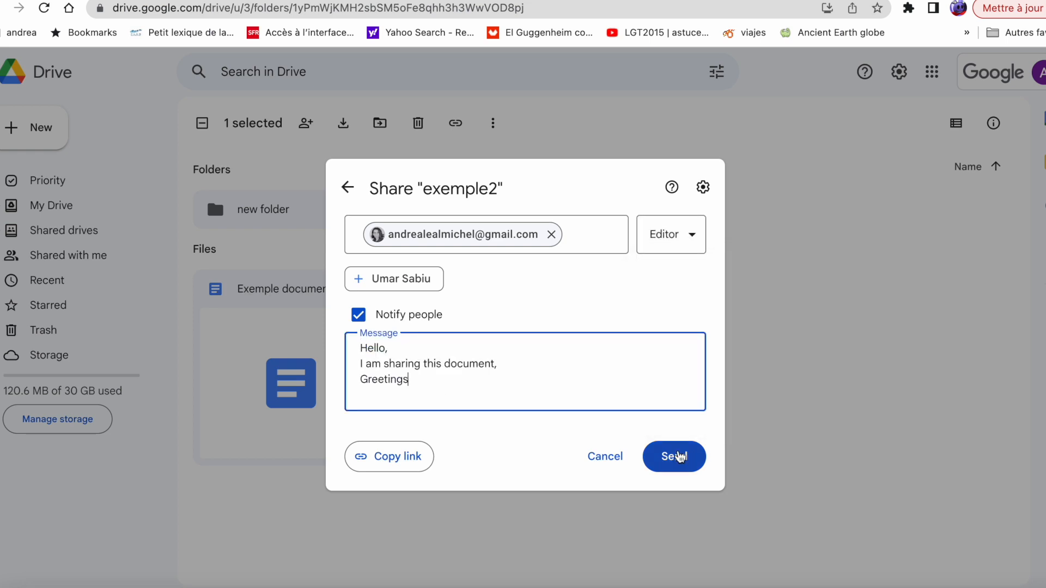
pyautogui.click(678, 458)
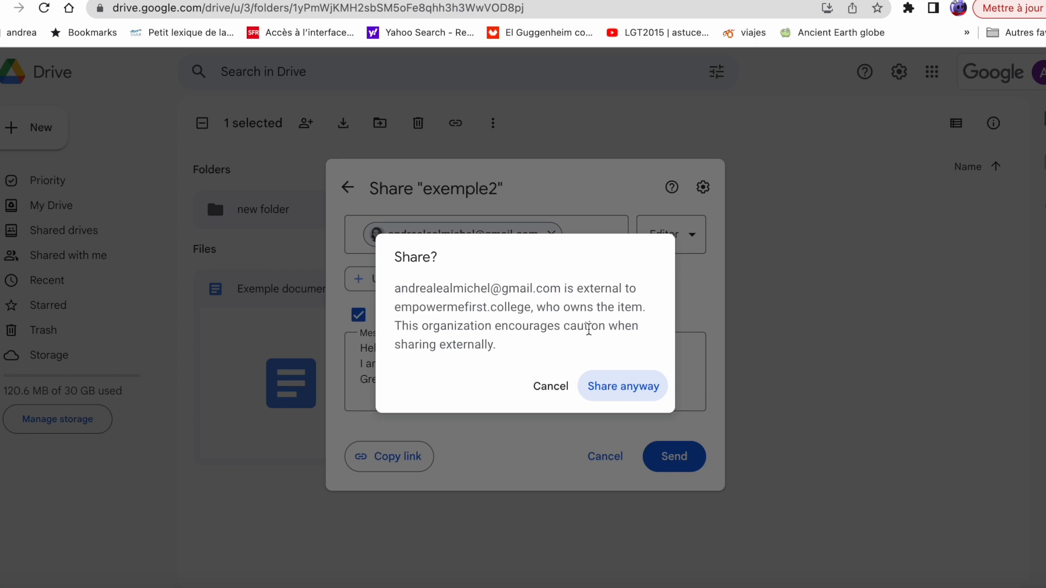
pyautogui.click(633, 387)
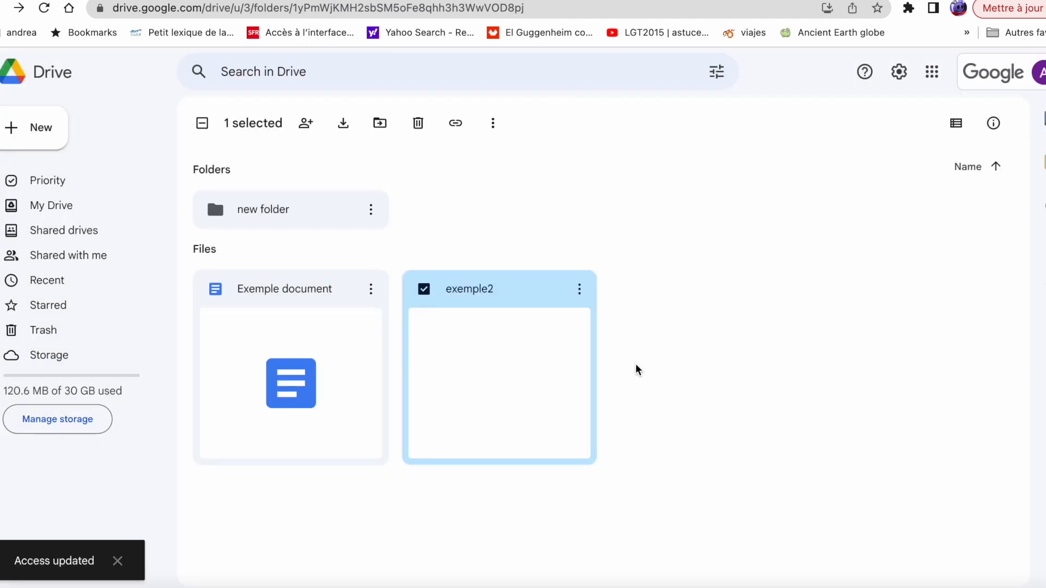
# Change the external collaborator's role on exemple2 to Viewer
pyautogui.click(579, 289)
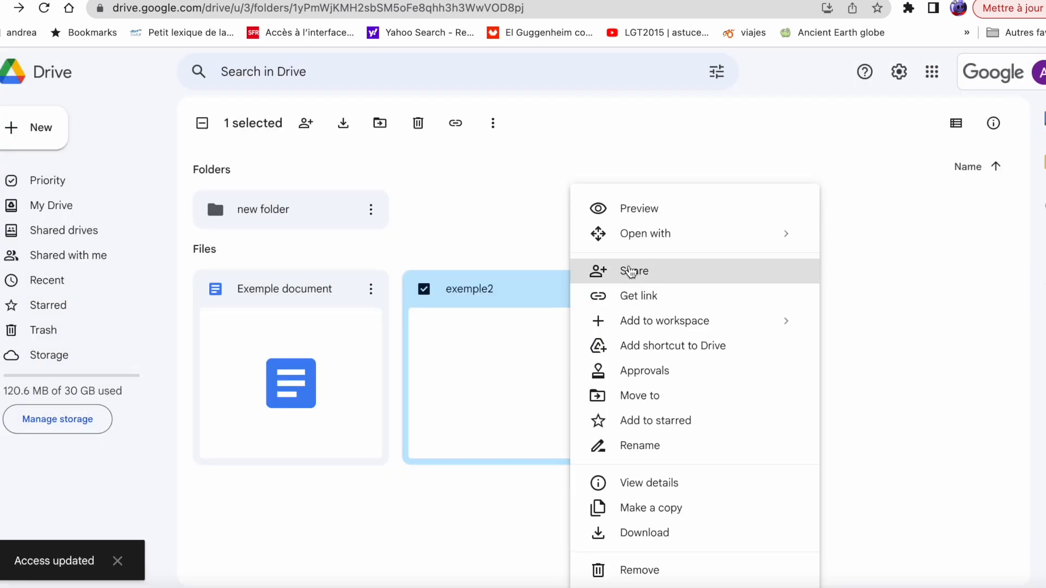
pyautogui.click(630, 271)
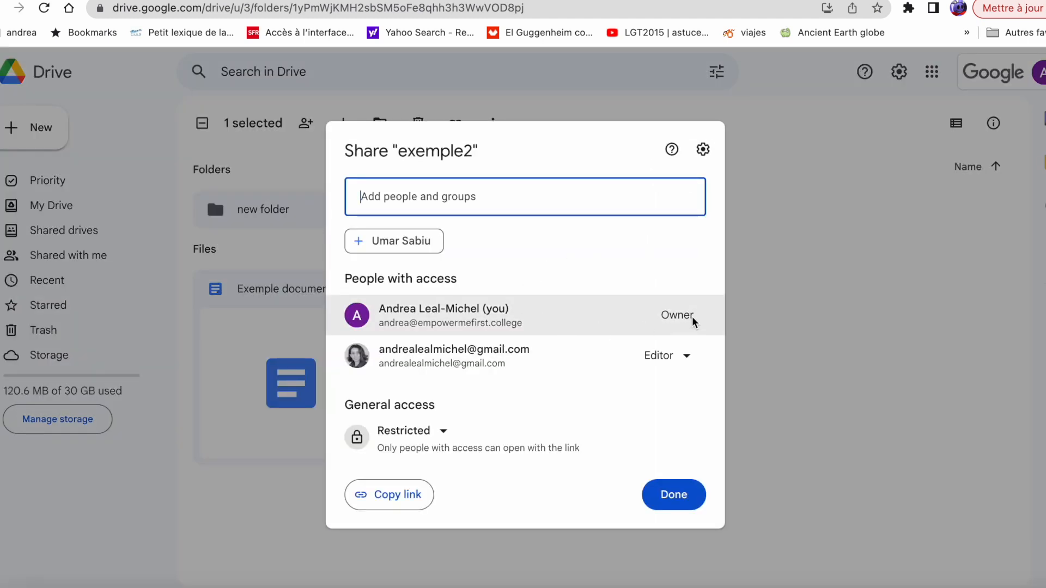
pyautogui.click(687, 357)
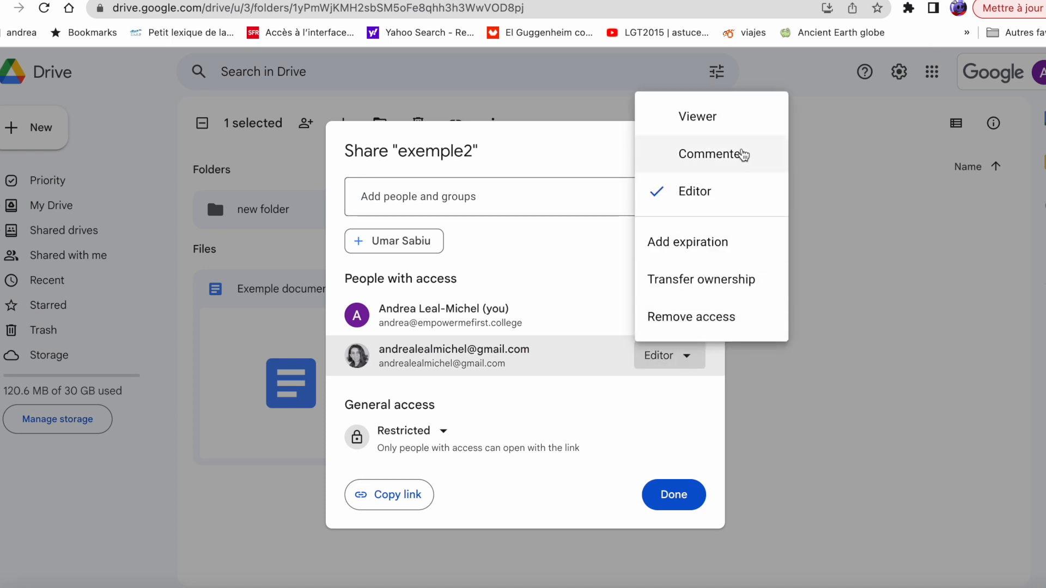
pyautogui.click(707, 119)
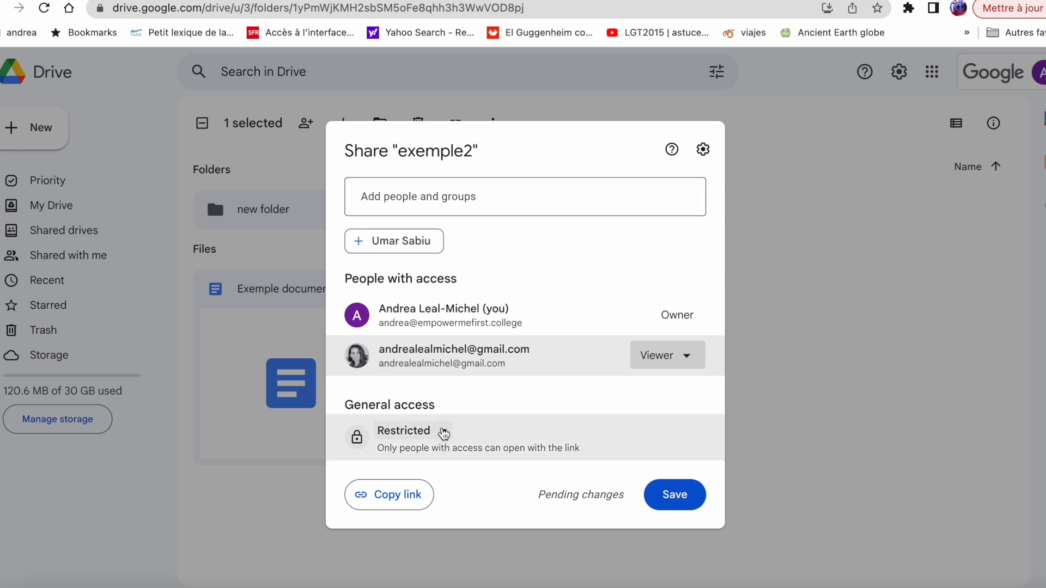
# Set exemple2's general access to Anyone with the link and close the sharing settings
pyautogui.click(443, 433)
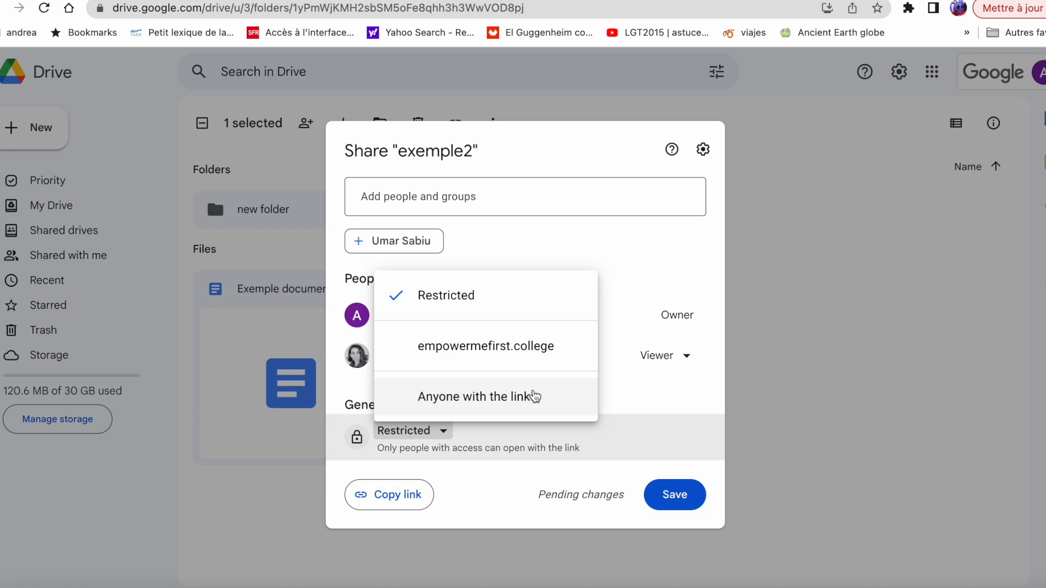
pyautogui.click(534, 396)
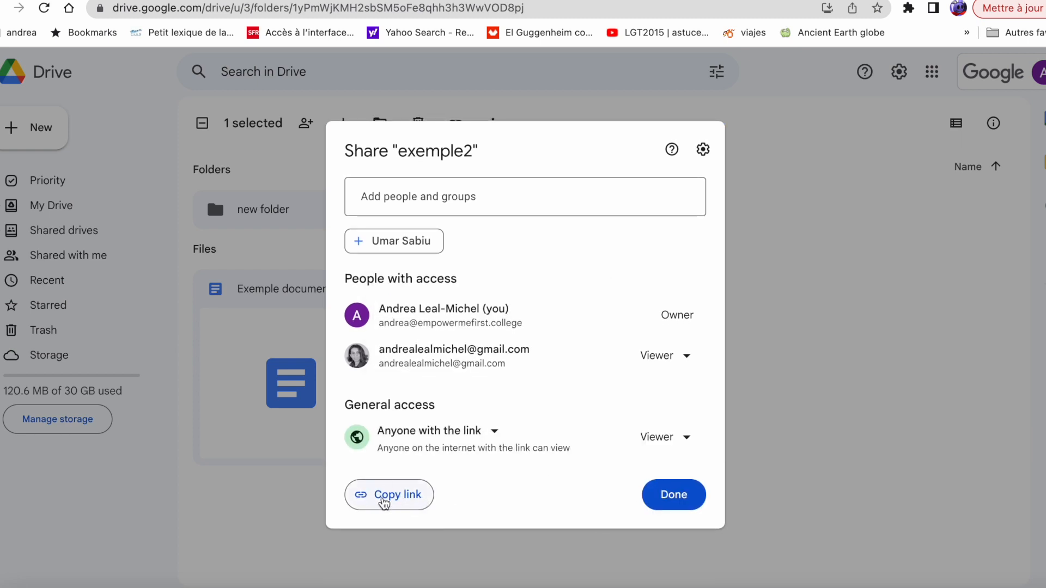
pyautogui.click(674, 495)
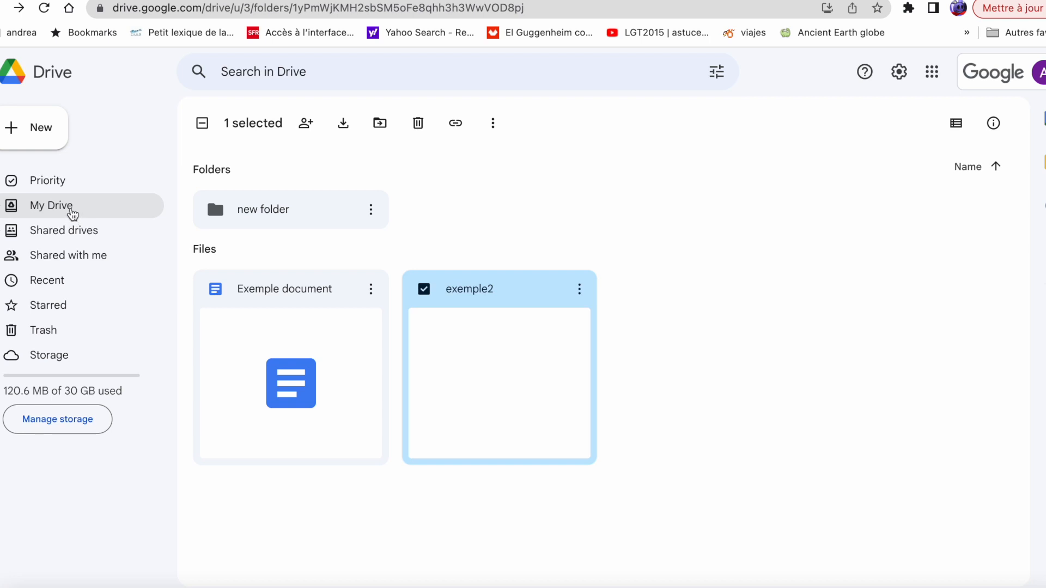
# From My Drive, search the whole Drive for 'exemple'
pyautogui.click(73, 213)
pyautogui.click(289, 77)
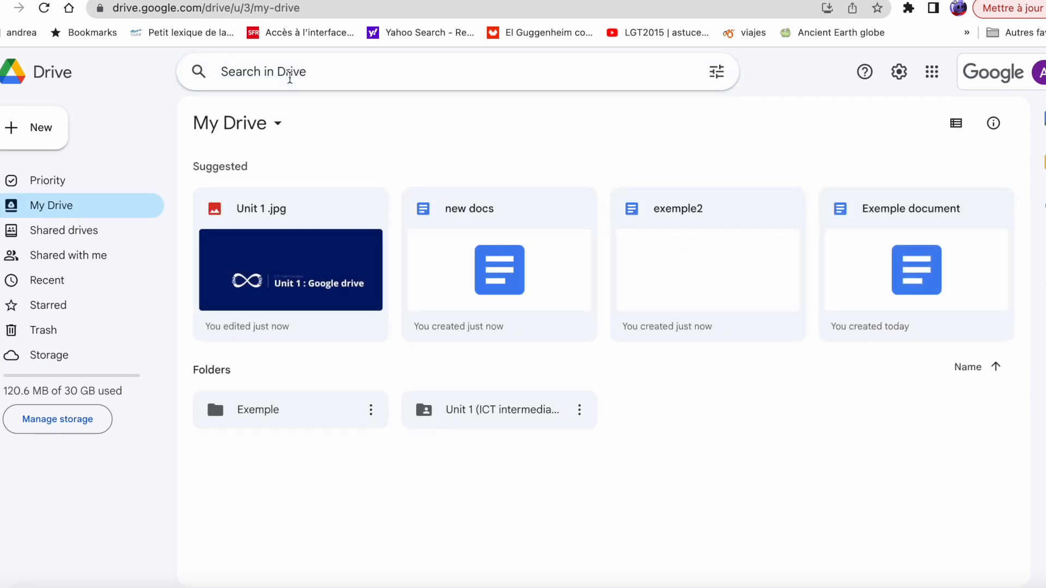
pyautogui.write('exemple')
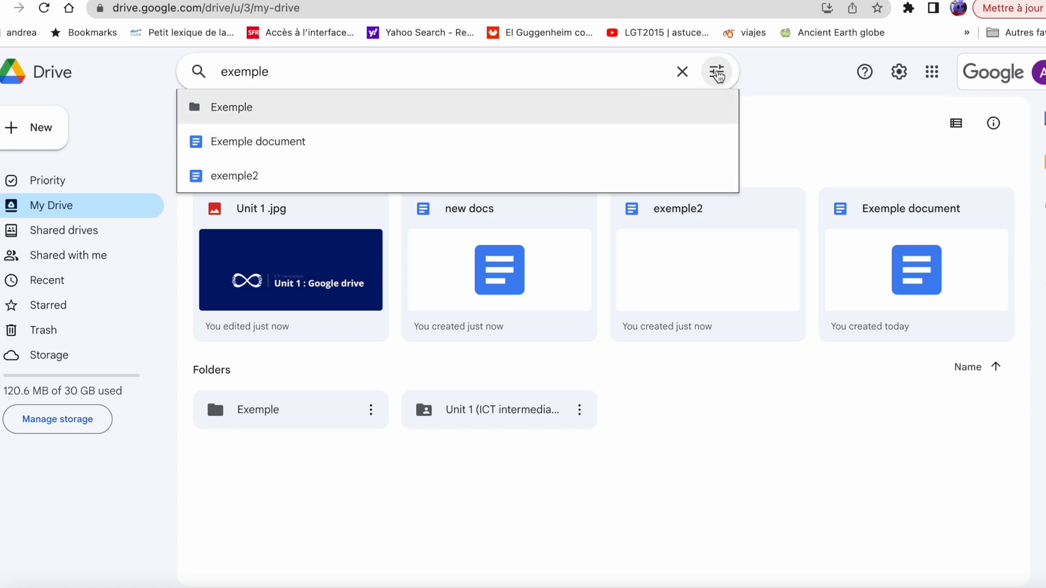
# Filter the 'exemple' search to Folders owned by me, then return to My Drive's New menu
pyautogui.click(717, 73)
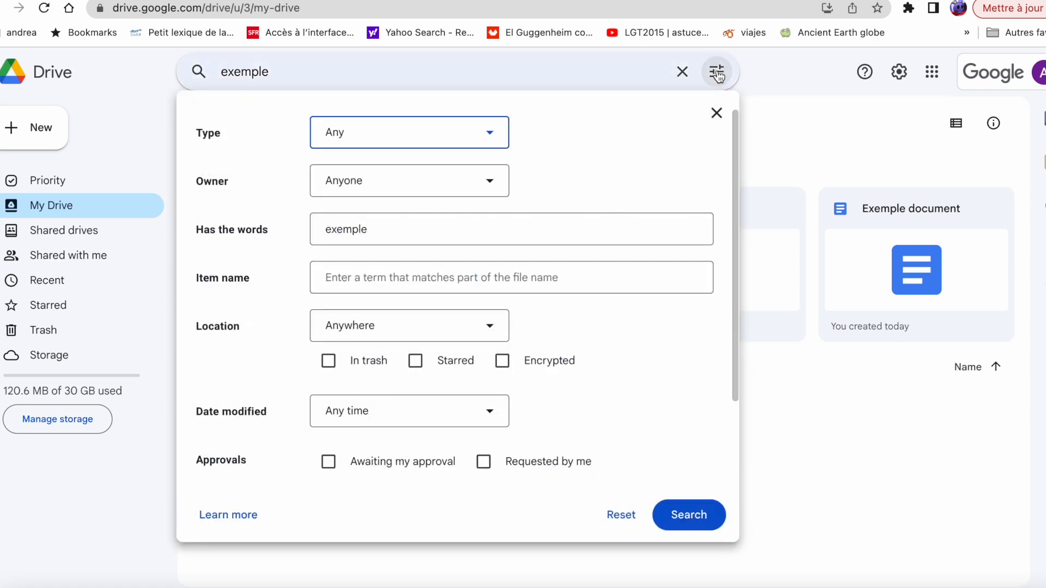
pyautogui.click(489, 139)
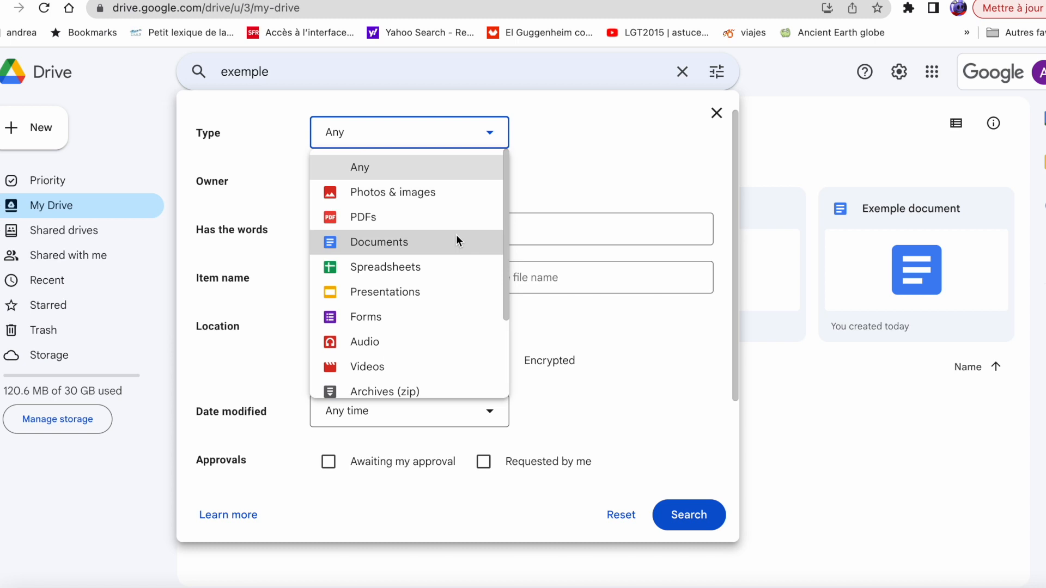
pyautogui.scroll(-3, 453, 244)
pyautogui.click(424, 355)
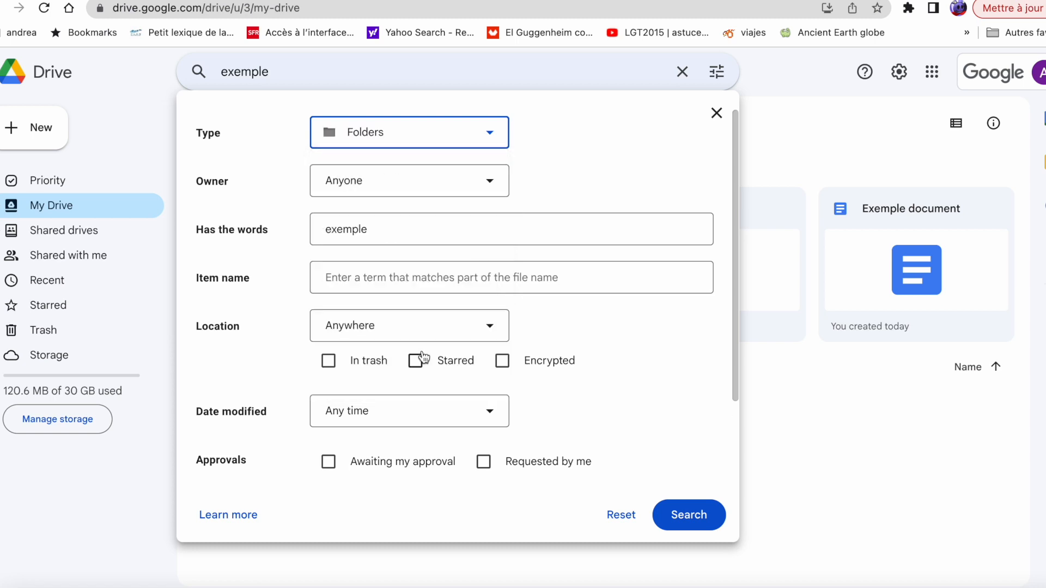
pyautogui.click(393, 176)
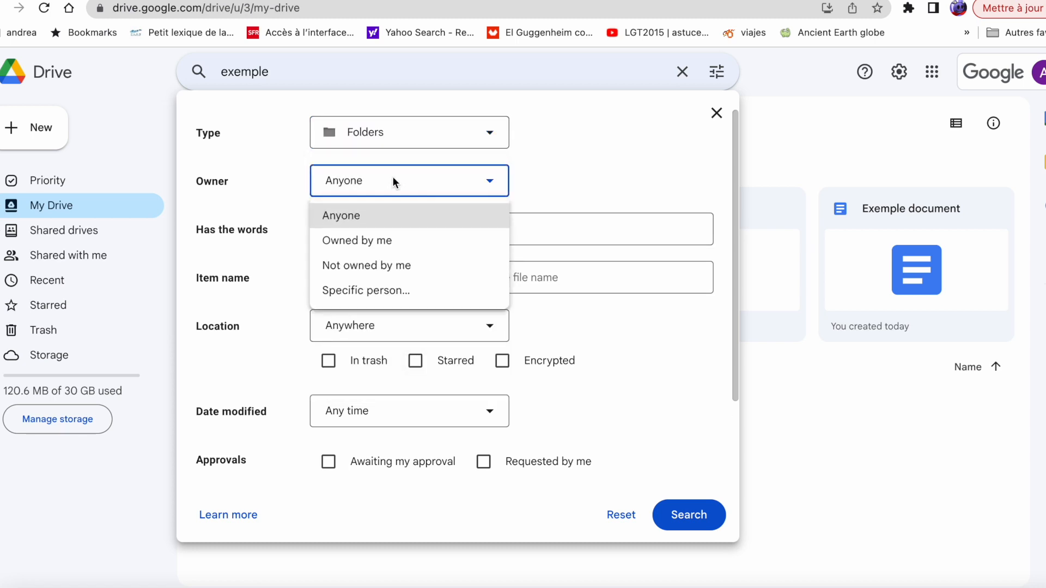
pyautogui.click(400, 235)
pyautogui.click(399, 235)
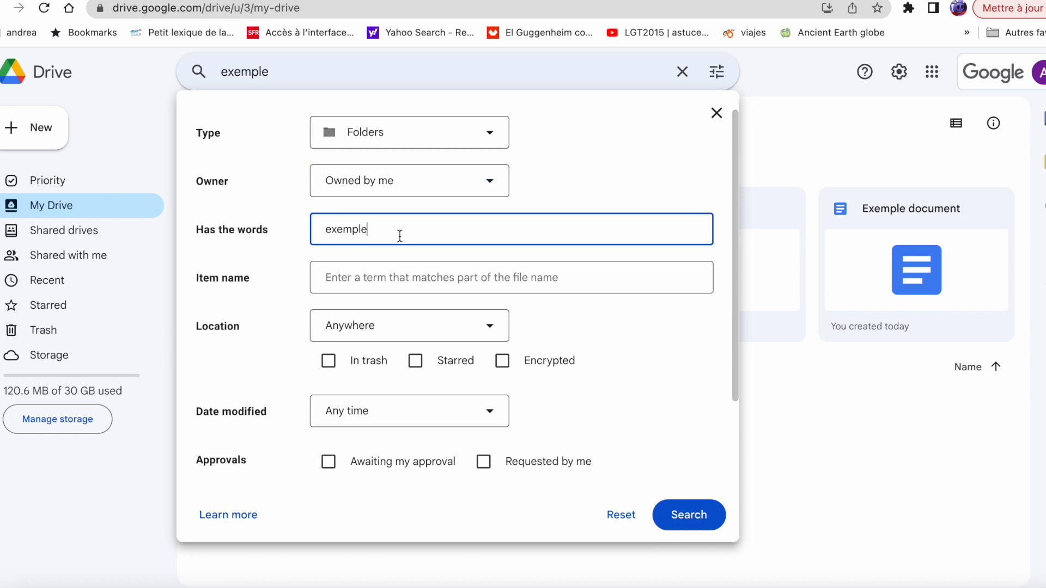
pyautogui.click(689, 515)
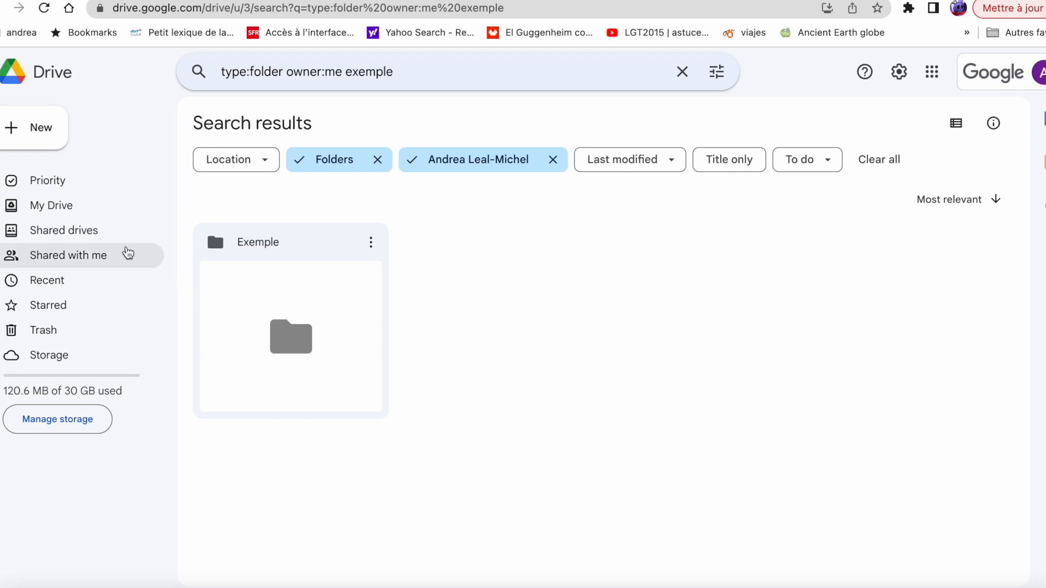
pyautogui.click(68, 209)
pyautogui.click(32, 139)
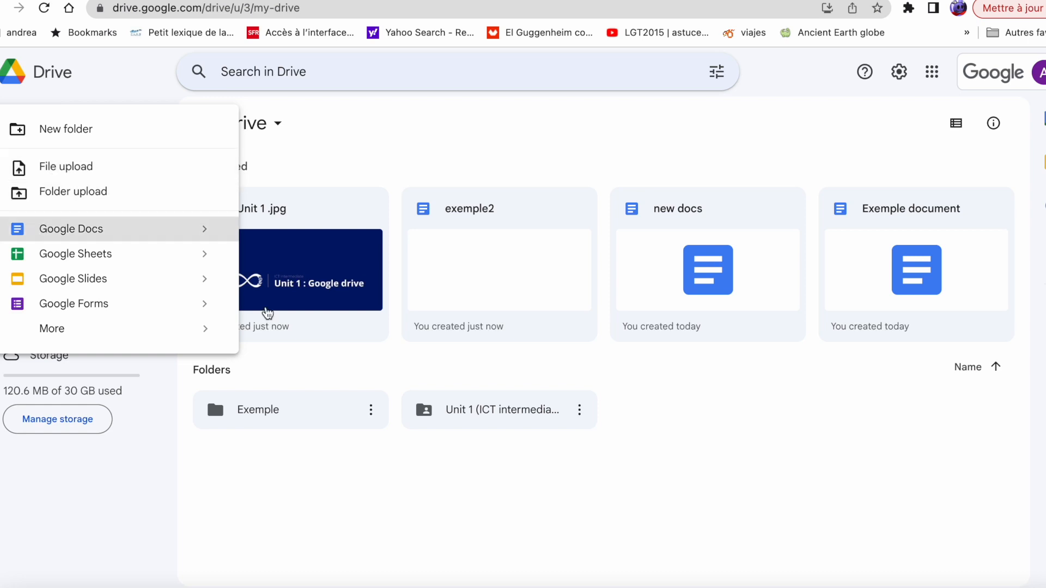
# Dismiss the Exemple folder's menu, view the empty Trash, and bring up search suggestions
pyautogui.click(370, 409)
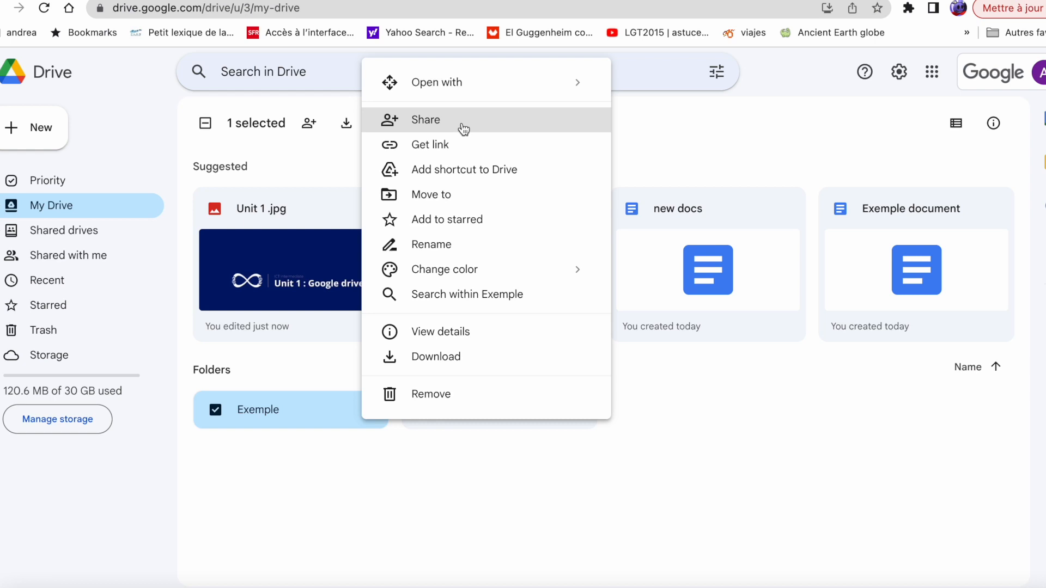
pyautogui.click(509, 449)
pyautogui.click(57, 331)
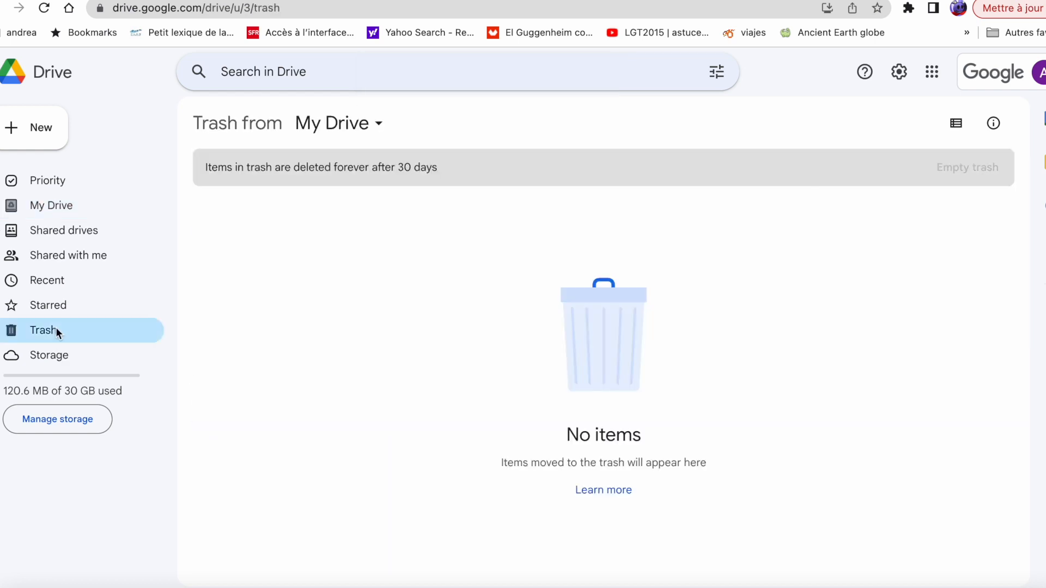
pyautogui.click(331, 78)
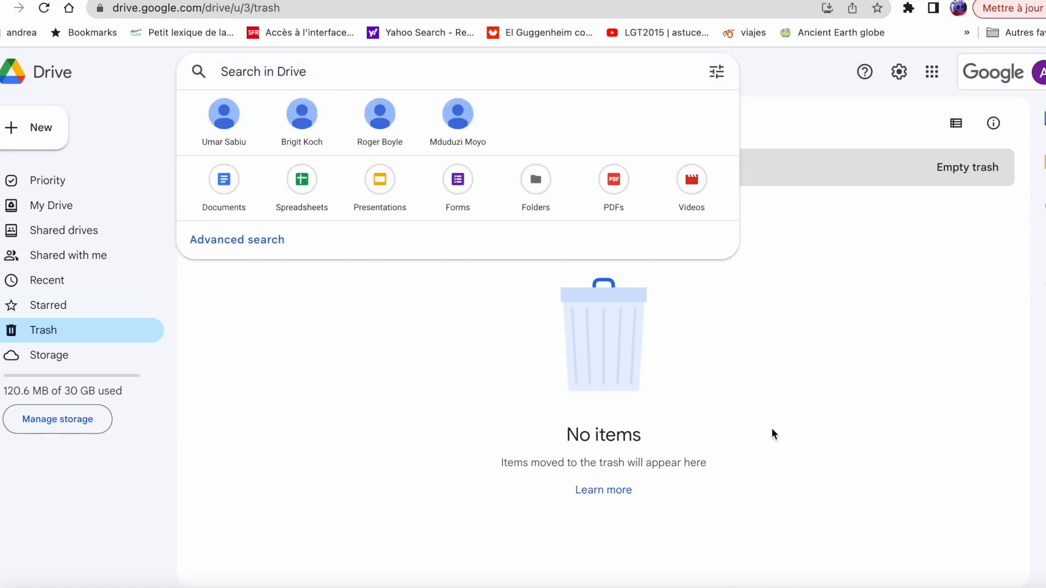